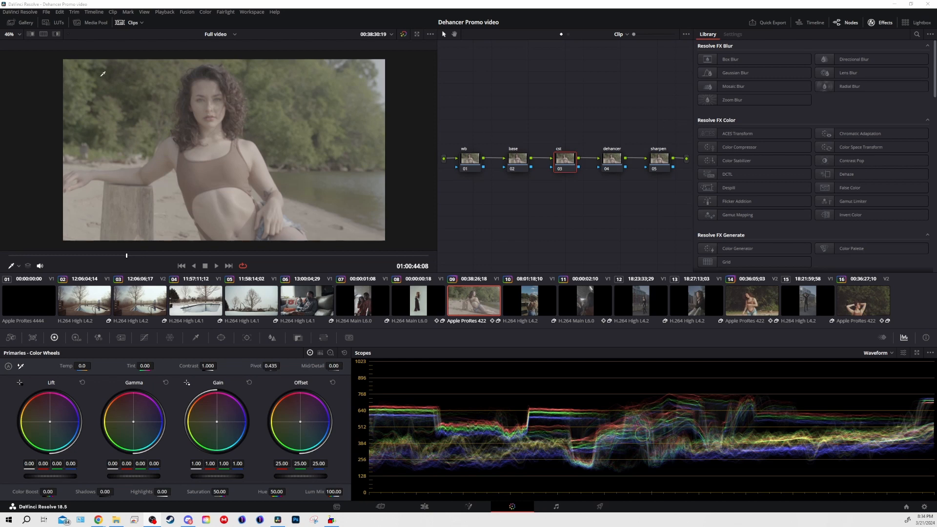
Apply the Eastman RM A7s3 LUT from the SLog3 folder of Phantom A7s3 Film Luts to the cst node
left_click(55, 24)
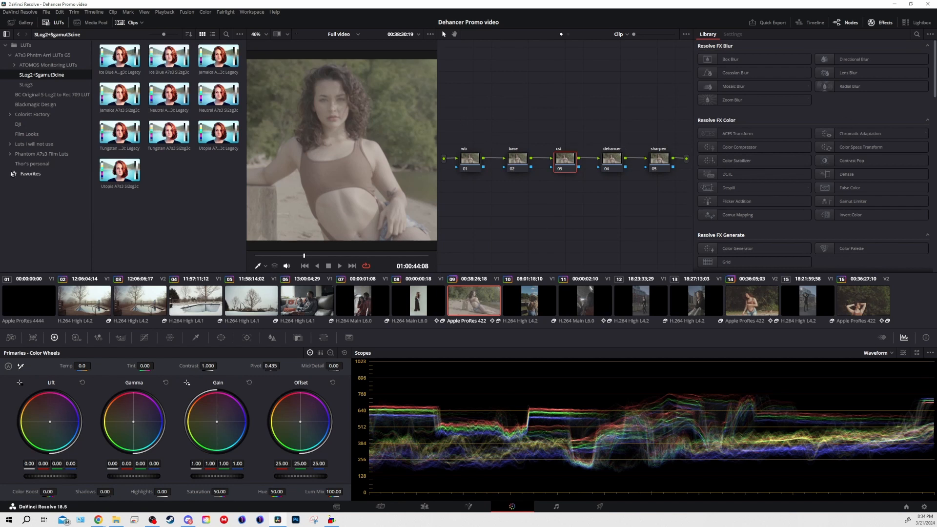
left_click(13, 156)
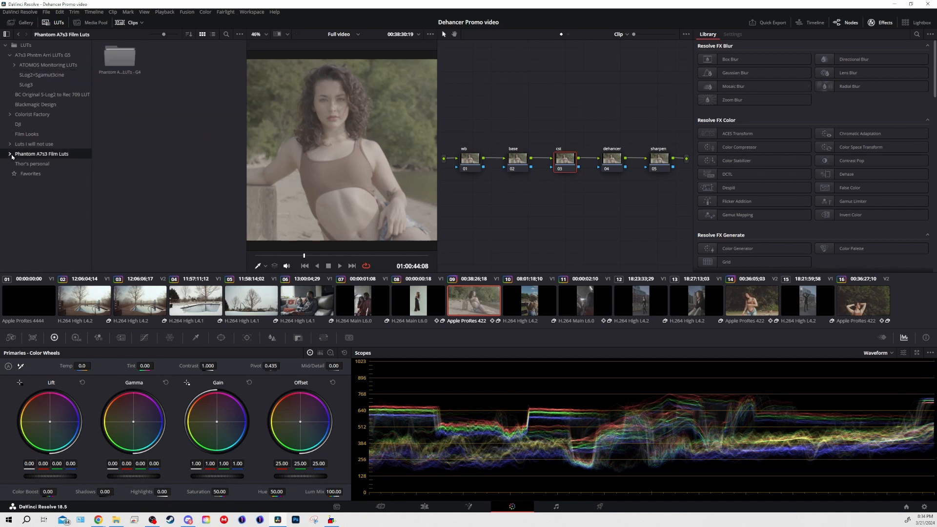
left_click(9, 155)
left_click(15, 165)
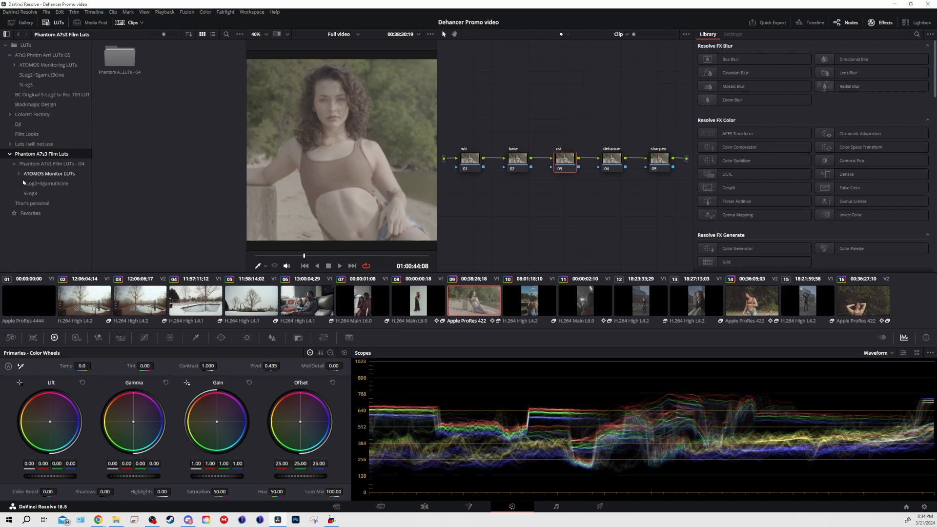
left_click(29, 193)
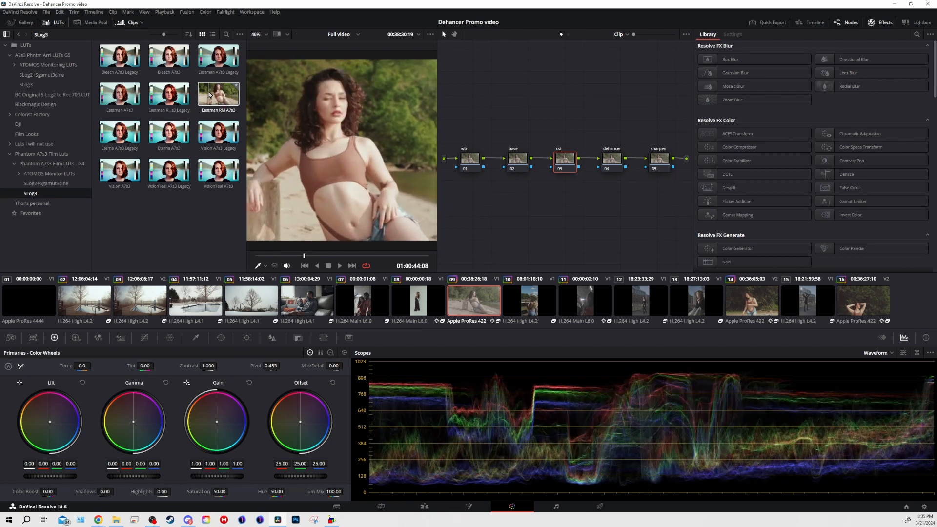
double_click(210, 94)
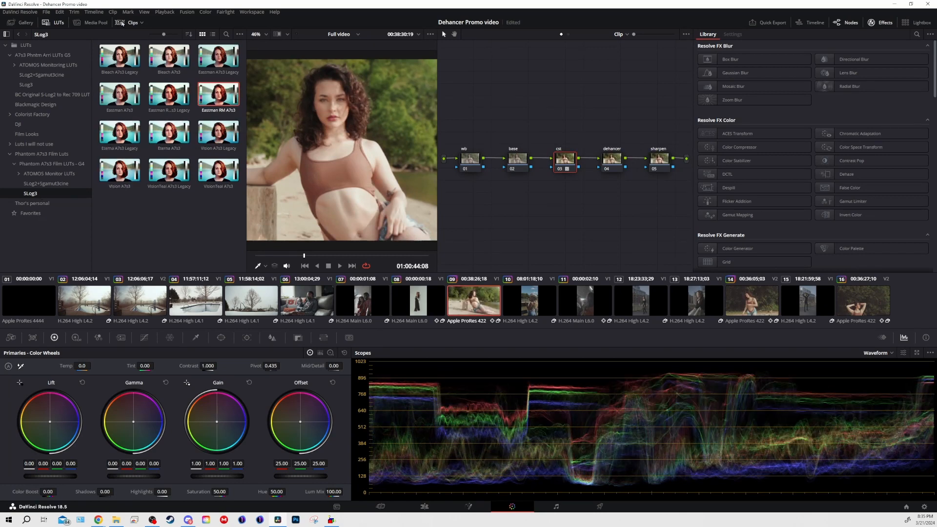
left_click(54, 22)
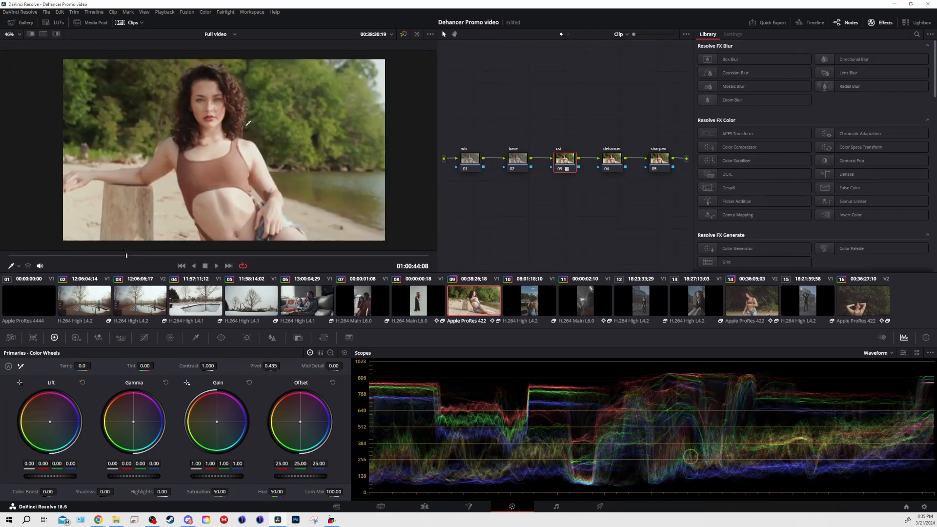
scroll(246, 120, "down", 1)
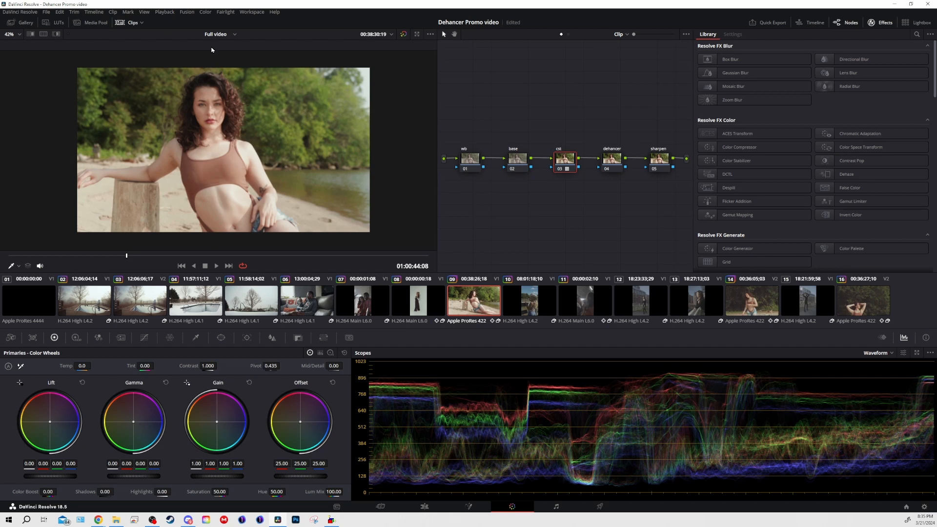
Add the Dehancer Pro 7.1.2 film emulation effect to the dehancer node and reset the sharpen node's grade
left_click(608, 161)
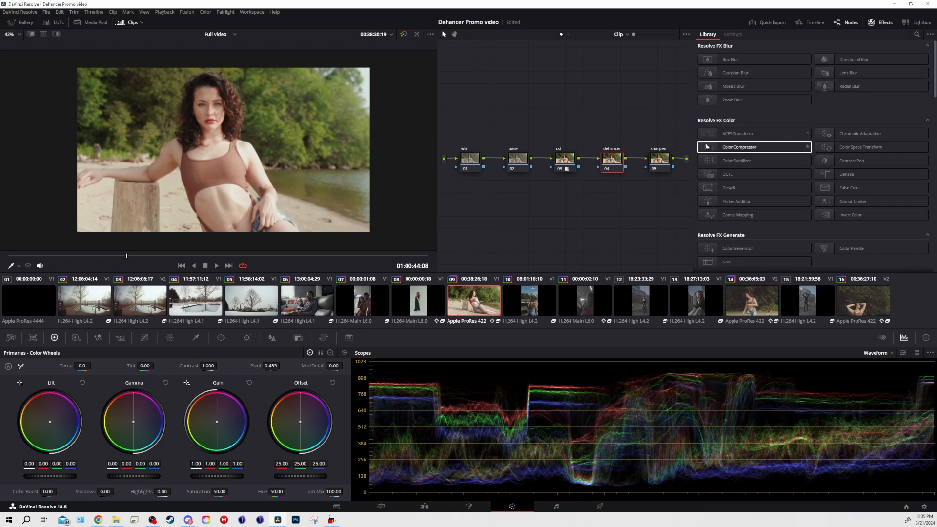
scroll(706, 146, "down", 12)
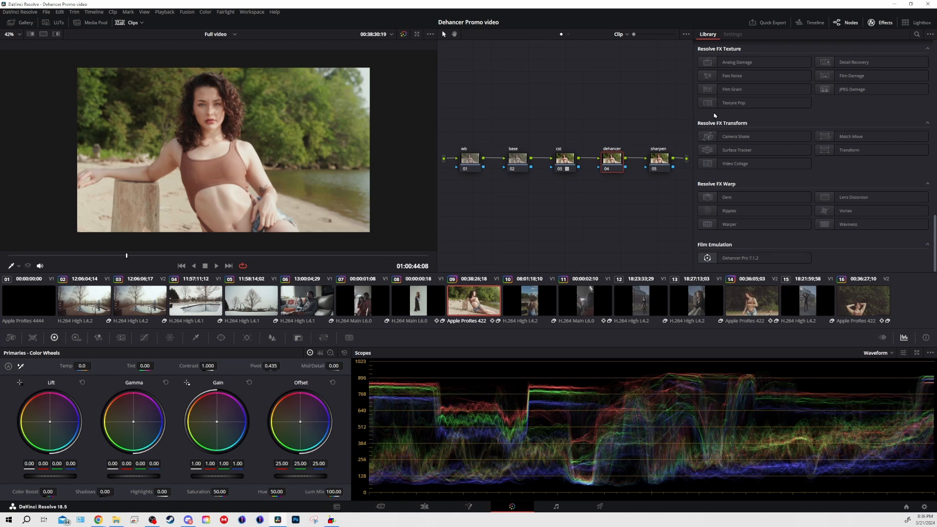
left_click_drag(735, 258, 658, 165)
left_click_drag(729, 264, 613, 162)
right_click(673, 167)
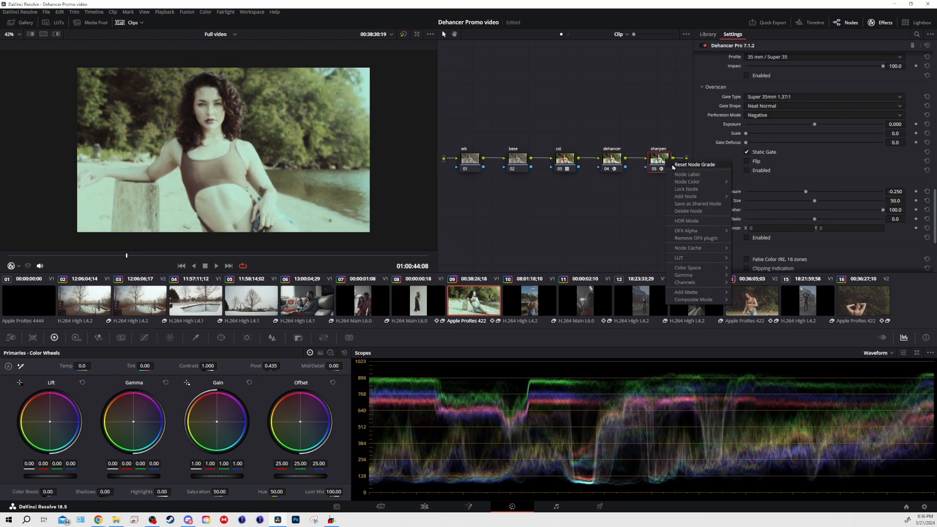
left_click(675, 165)
left_click(612, 158)
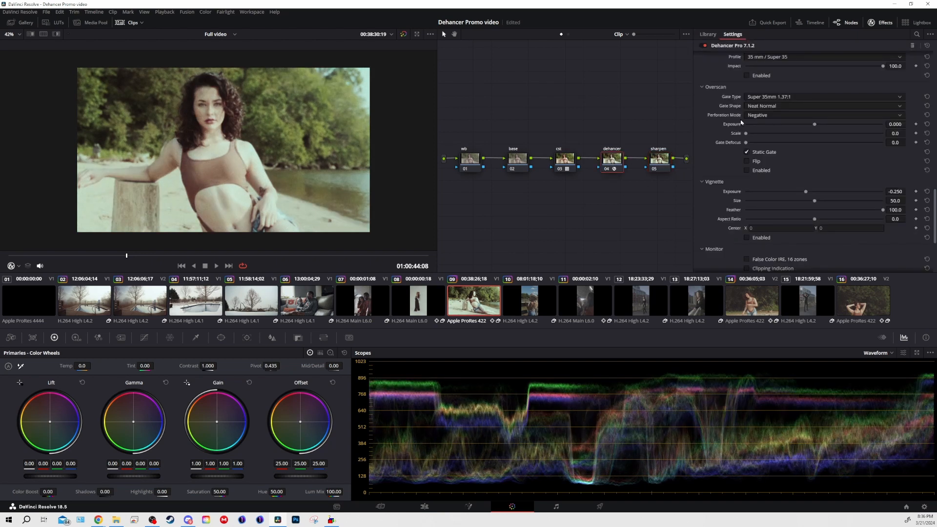
Compare the picture with the dehancer node disabled and enabled
scroll(742, 122, "up", 10)
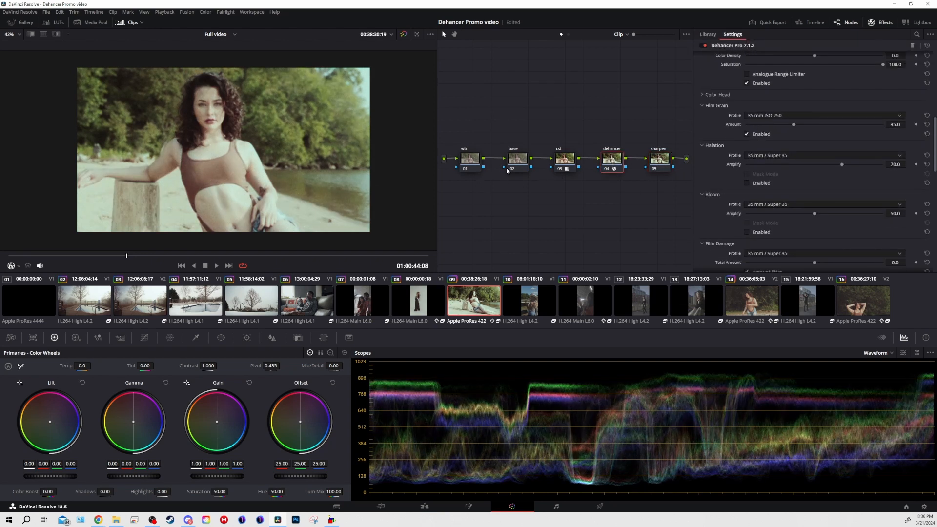
key("ctrl+d")
key("ctrl+d")
key("ctrl+d")
key("ctrl+d")
Try the Adox Color Implosion 100 film profile in Dehancer's Film section
scroll(765, 154, "up", 7)
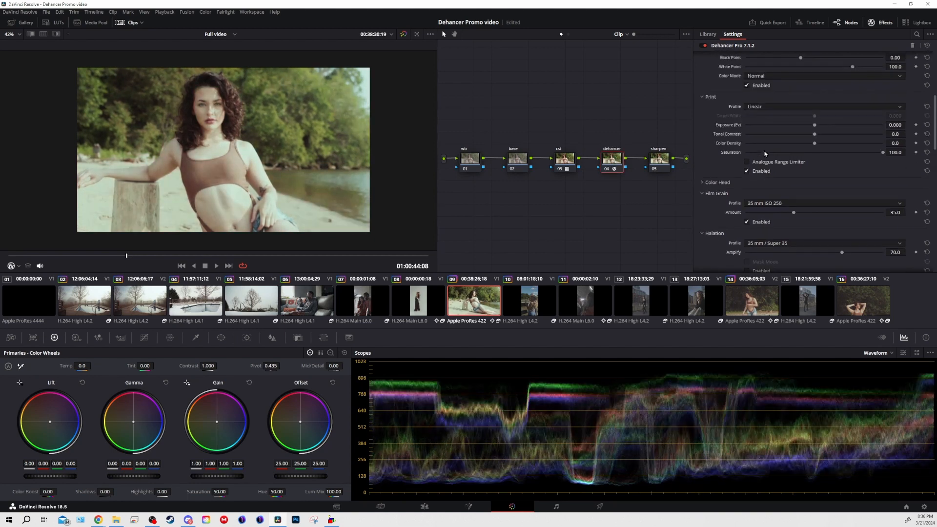
scroll(765, 152, "up", 3)
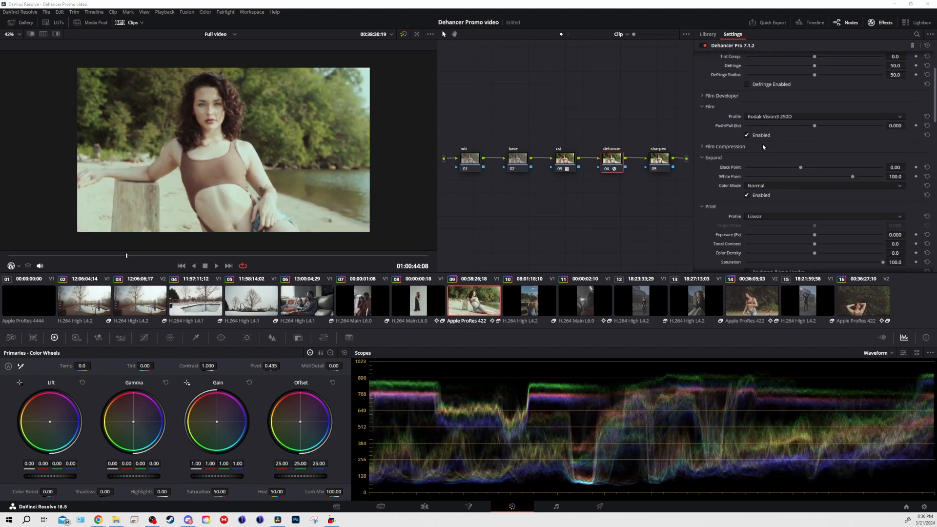
left_click(746, 134)
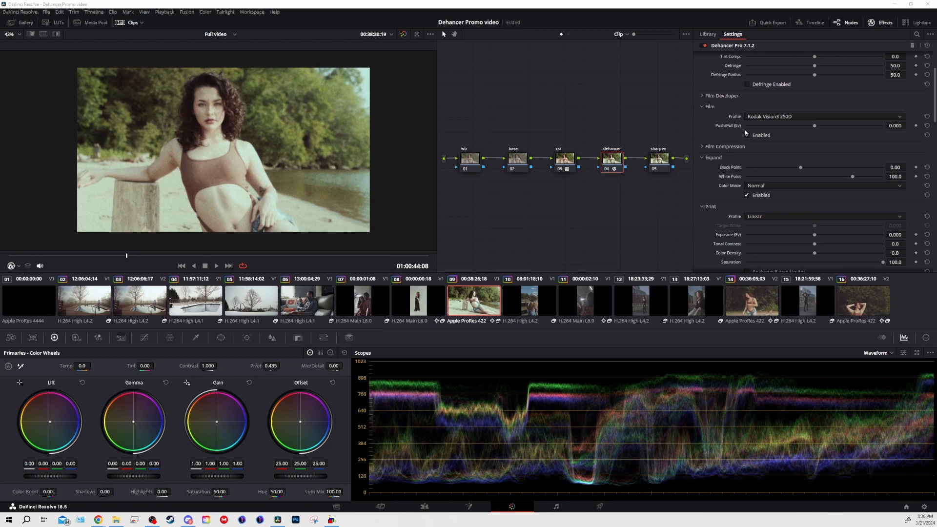
left_click(786, 121)
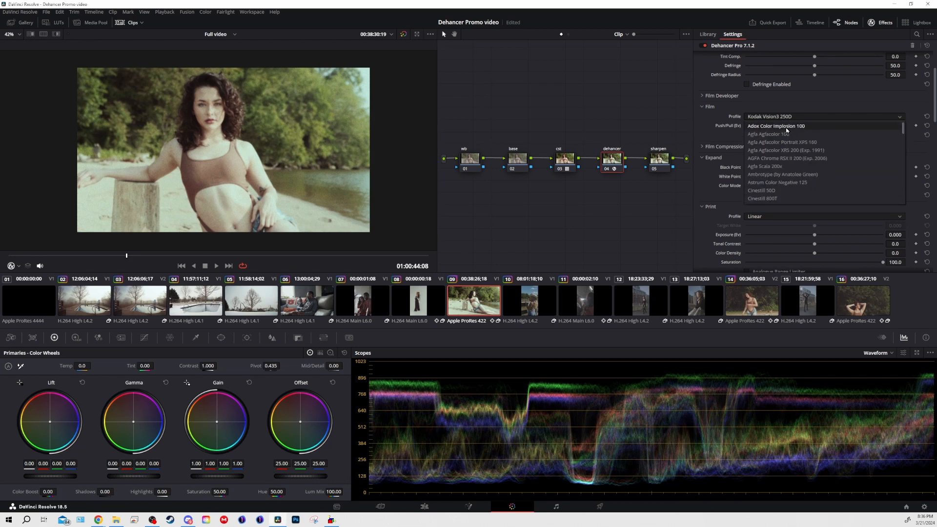
left_click(787, 128)
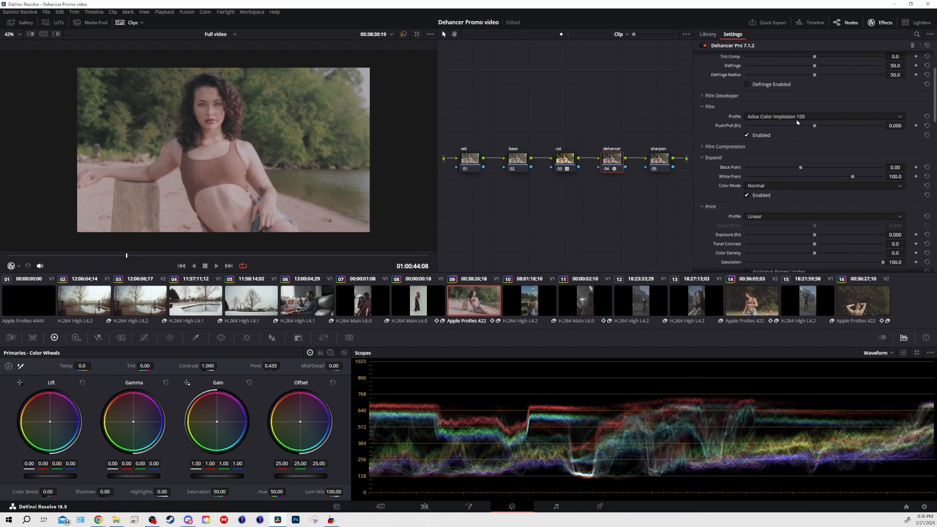
Preview the Dehancer film profiles one after another, from Agfa Agfacolor 100 through to Fujichrome Velvia 50
left_click(797, 120)
left_click(798, 118)
left_click(799, 119)
left_click(799, 118)
scroll(800, 118, "down", 1)
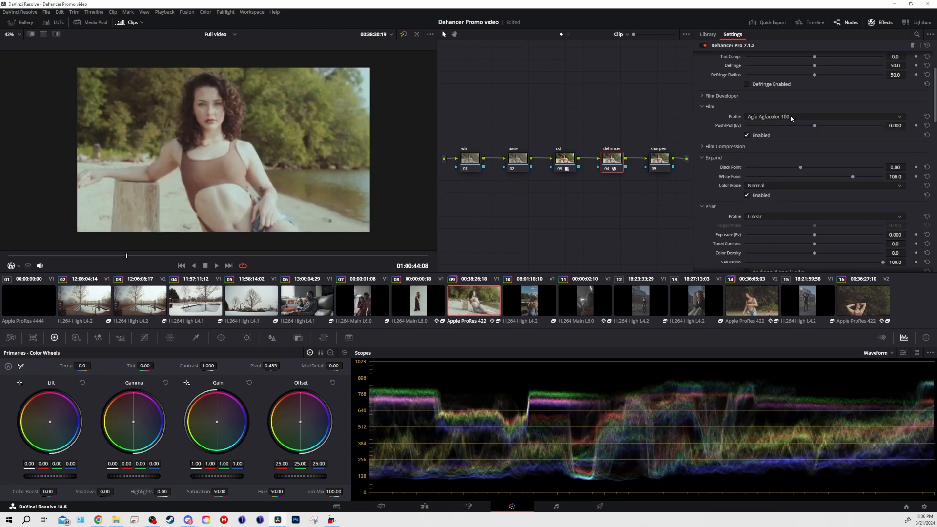
scroll(791, 118, "down", 1)
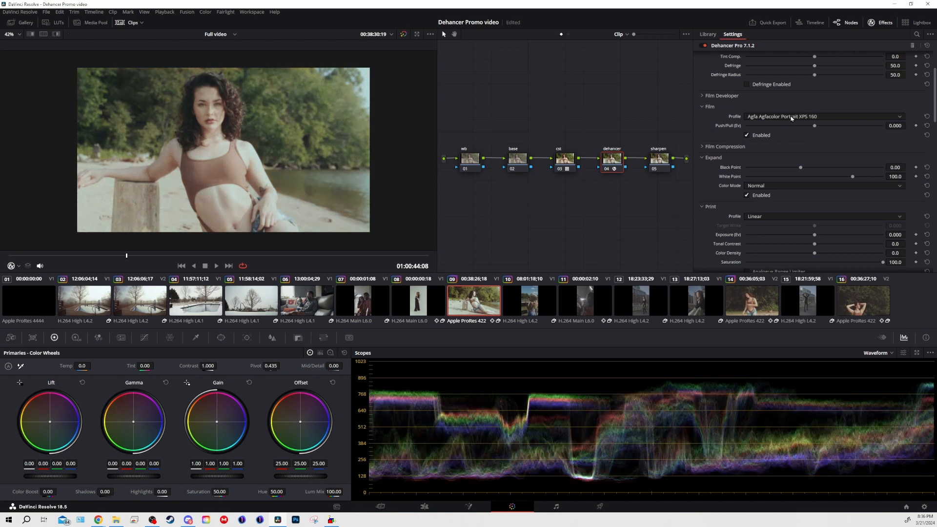
scroll(791, 118, "down", 2)
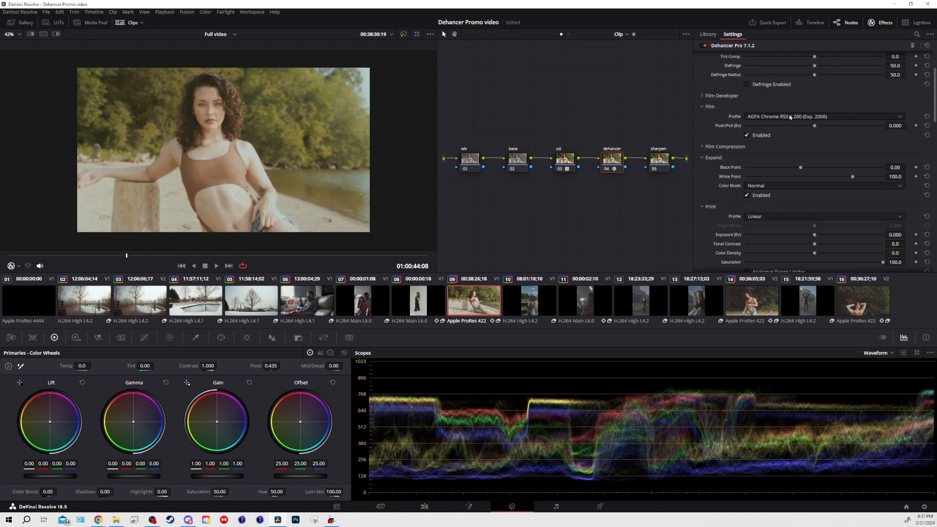
scroll(791, 118, "down", 3)
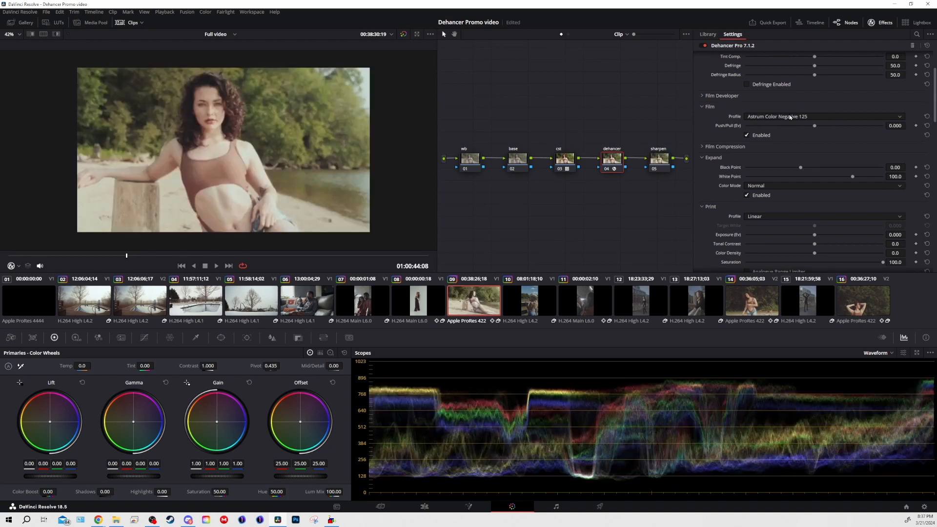
scroll(791, 117, "down", 4)
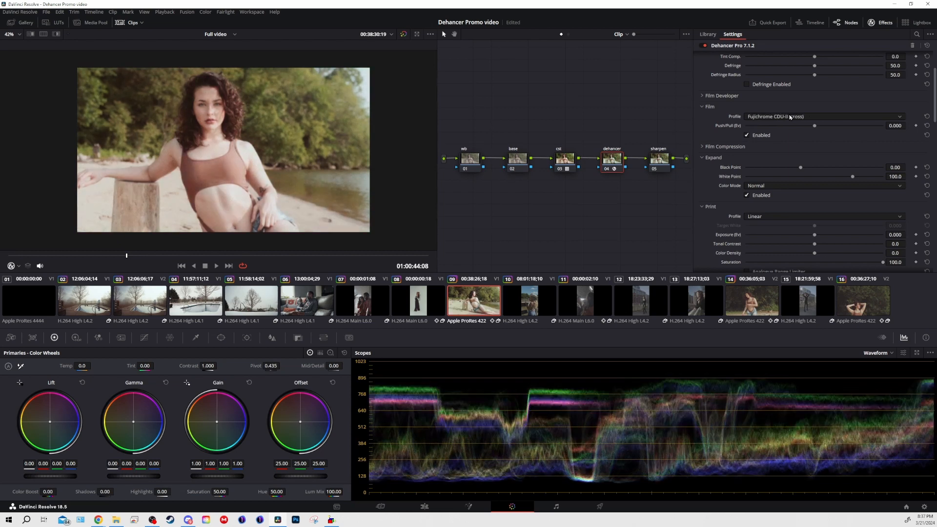
scroll(791, 117, "down", 2)
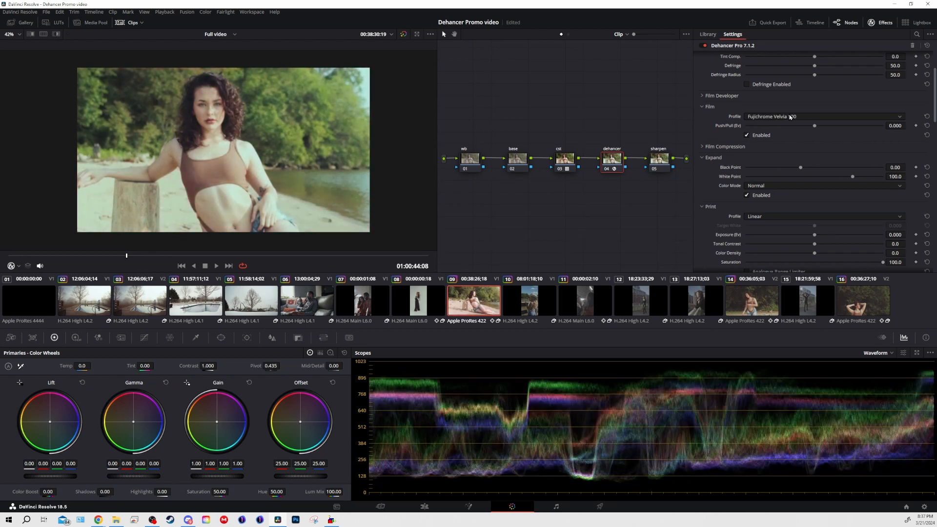
Set Dehancer's film profile to Kodak Vision3 500T
left_click(791, 118)
scroll(794, 148, "down", 4)
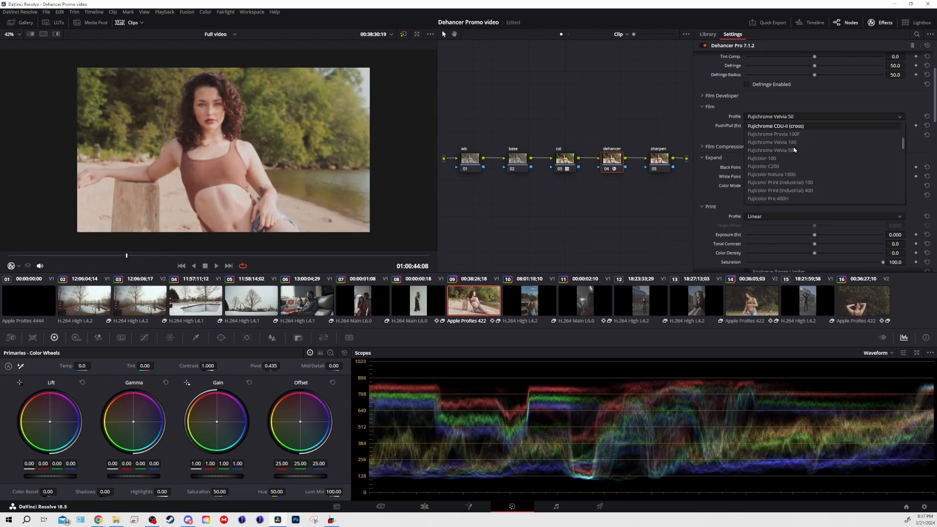
scroll(790, 145, "down", 4)
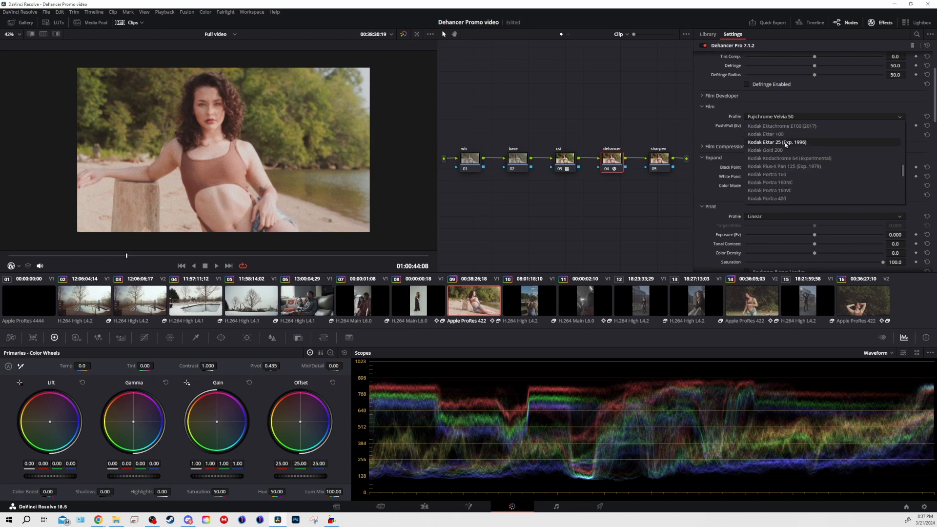
scroll(787, 188, "up", 3)
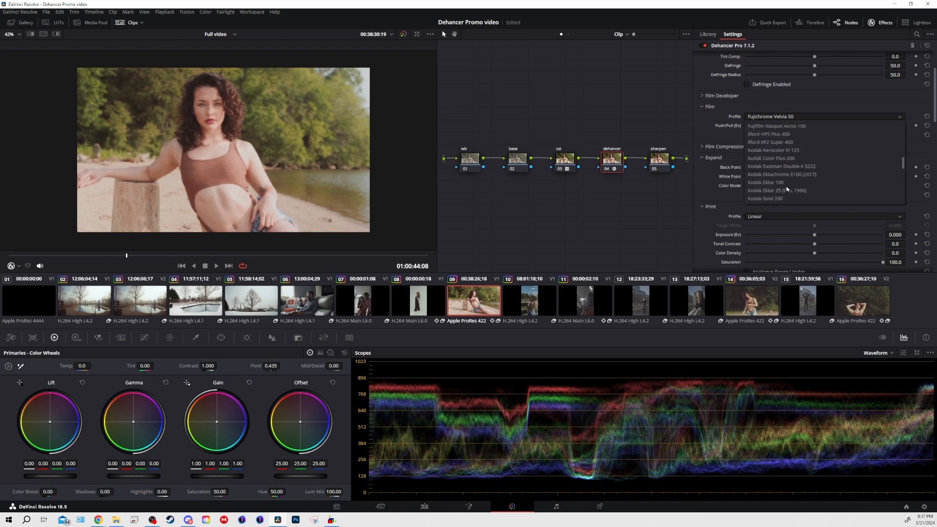
scroll(787, 186, "down", 5)
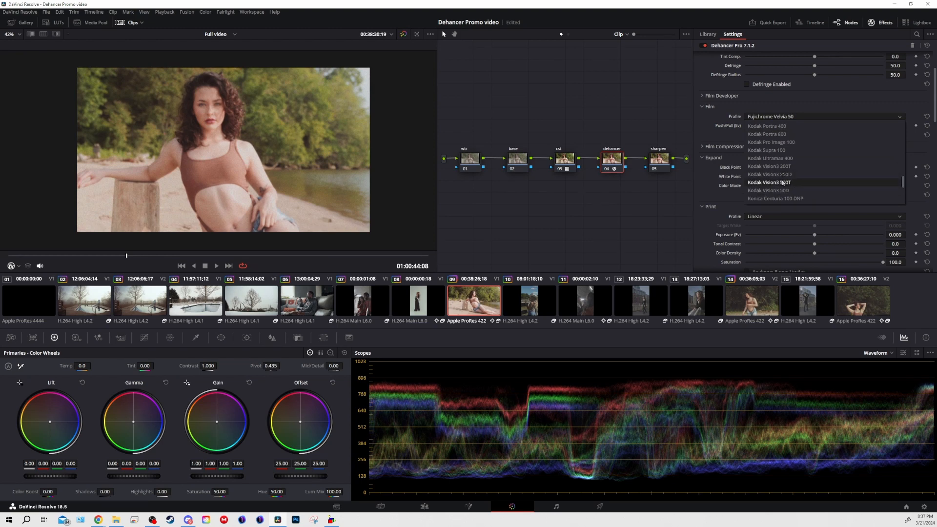
left_click(783, 183)
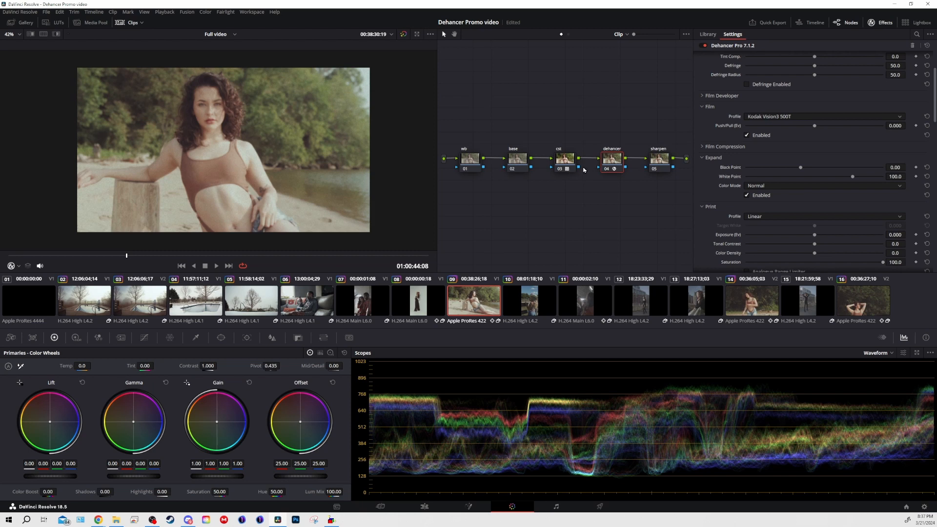
Try a strong Push/Pull on the film profile, reset it, and set Push/Pull to 0.102 with the Film section enabled
scroll(765, 129, "up", 3)
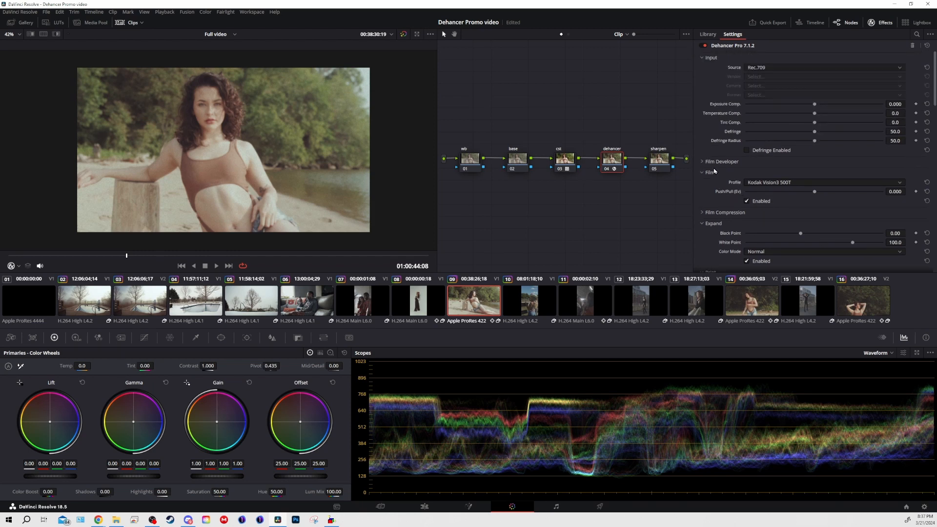
left_click(747, 202)
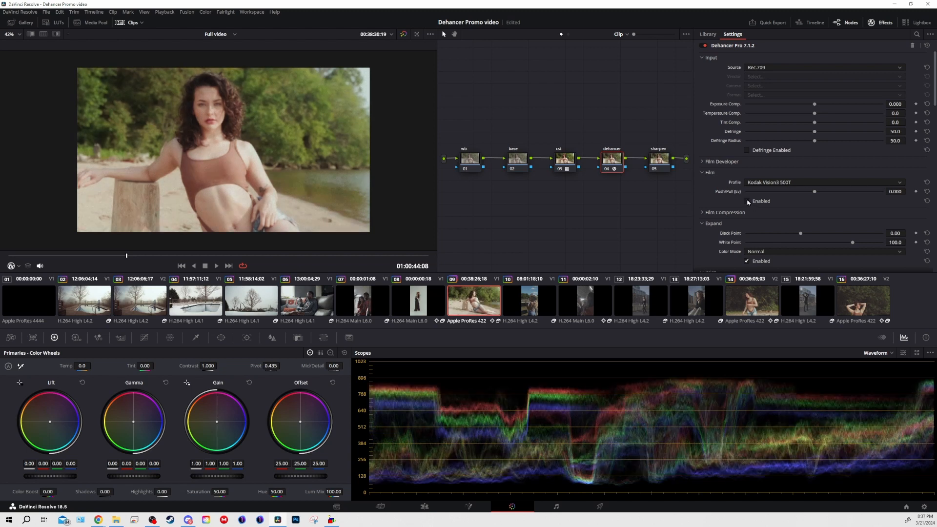
left_click_drag(815, 192, 913, 193)
left_click(927, 192)
left_click(747, 201)
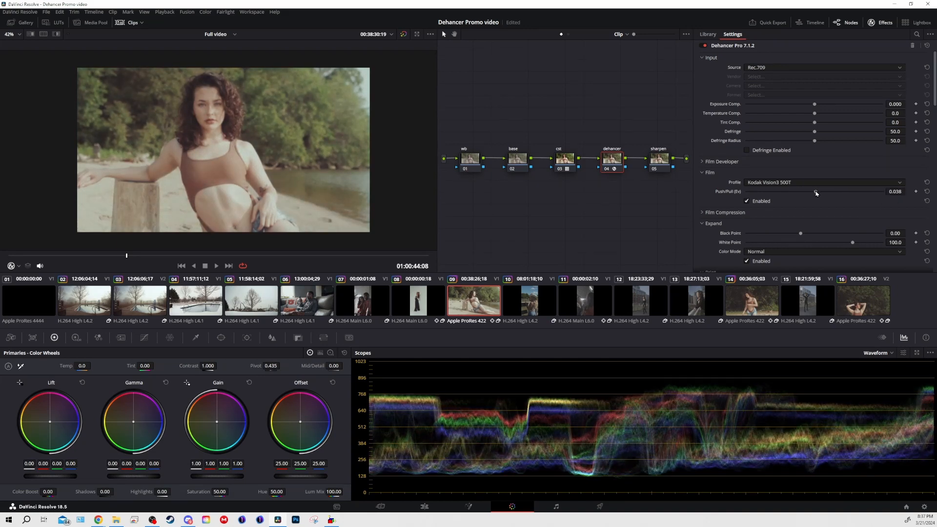
left_click_drag(815, 193, 819, 191)
Compare the picture repeatedly with Dehancer's Film section disabled and enabled
left_click(748, 202)
left_click(748, 202)
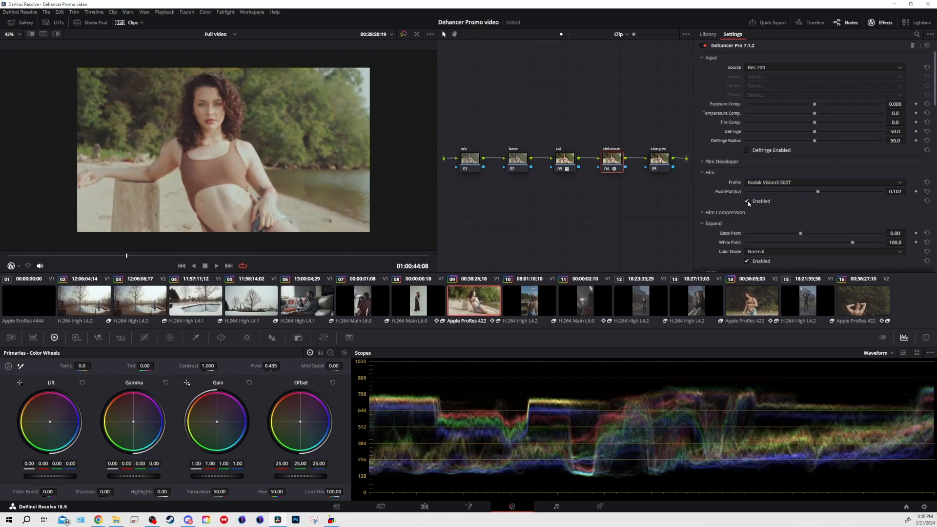
left_click(748, 202)
left_click(747, 202)
left_click(747, 202)
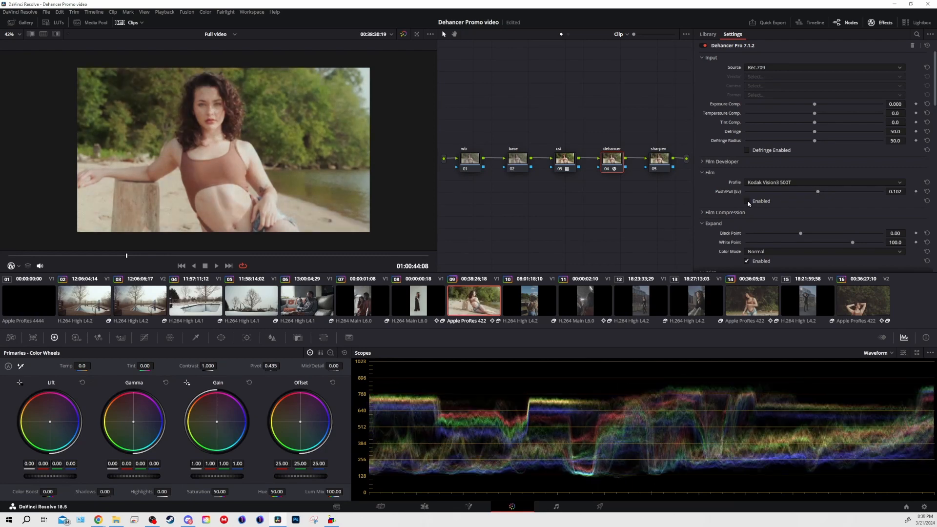
left_click(747, 202)
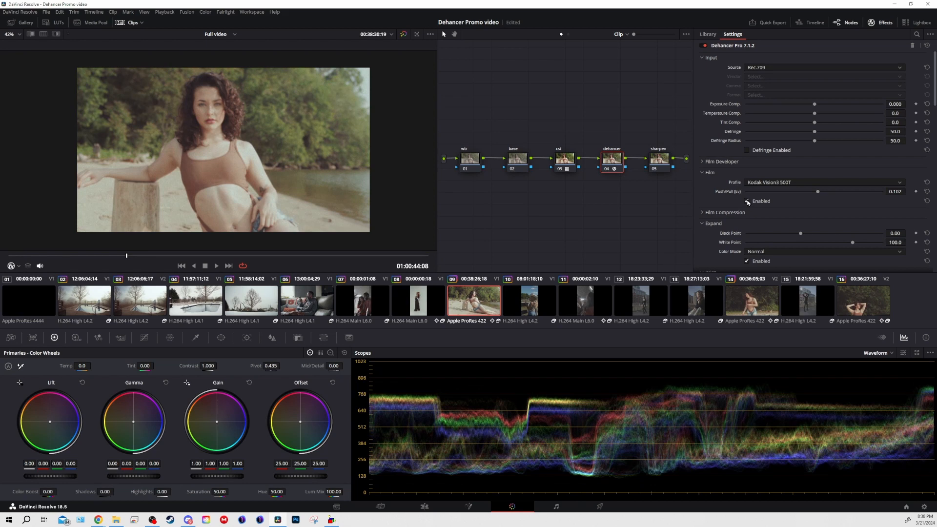
left_click(748, 201)
left_click(748, 202)
left_click(748, 202)
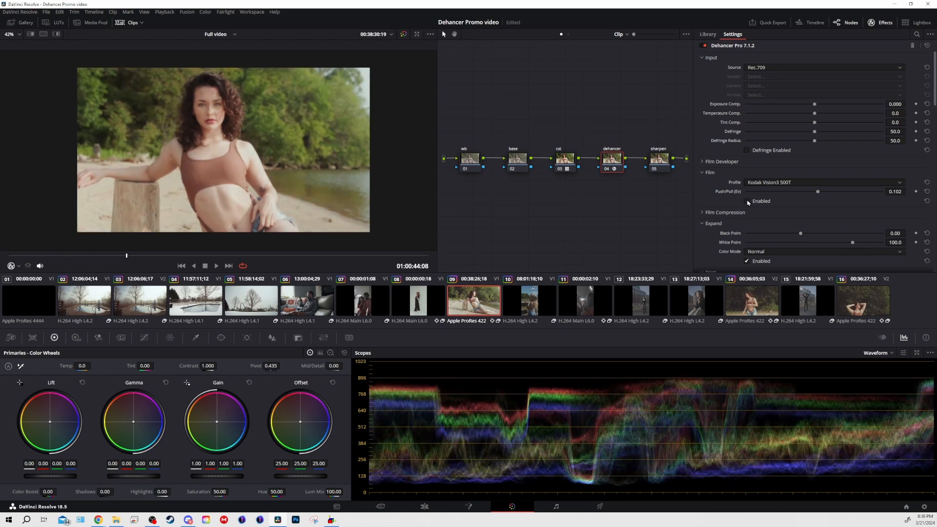
Re-enable Dehancer's Film section, then enable Film Compression with Impact at 43.0 and White Point at 92.6
left_click(747, 202)
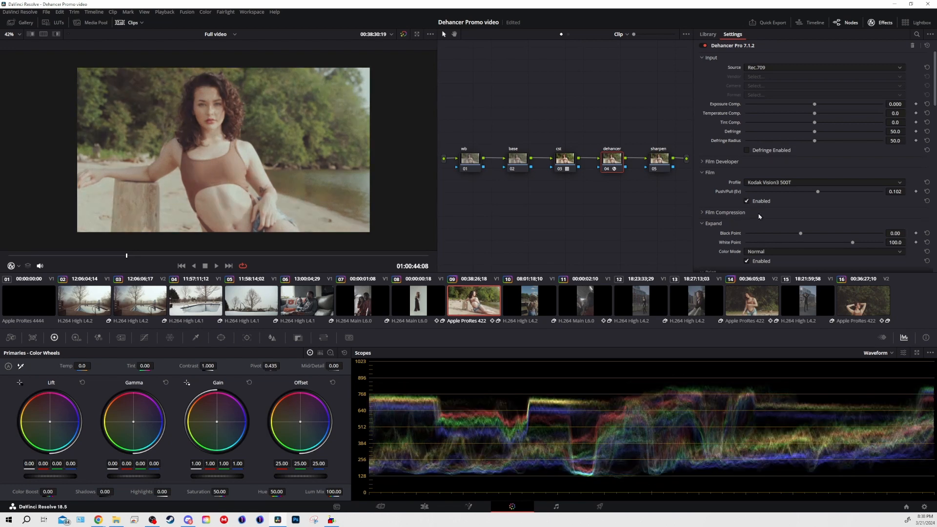
scroll(746, 200, "down", 2)
left_click(744, 168)
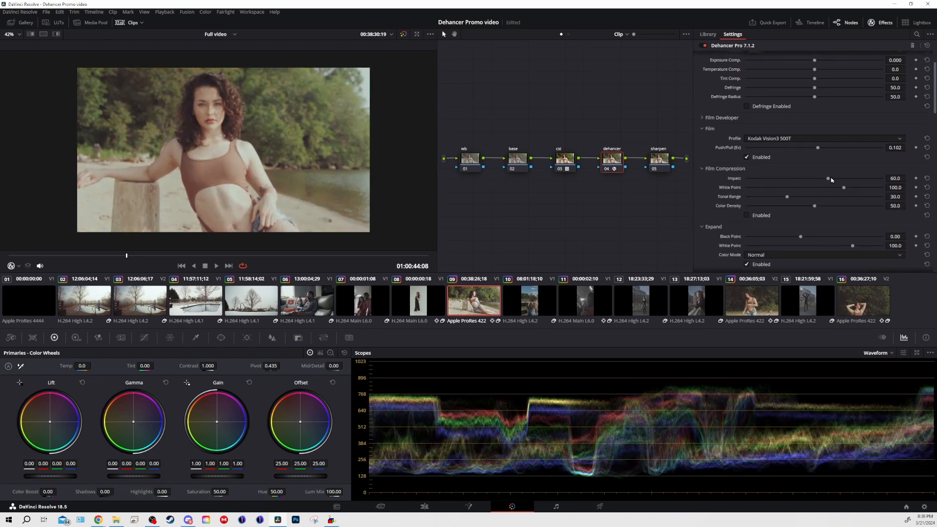
left_click_drag(828, 179, 803, 191)
left_click(747, 215)
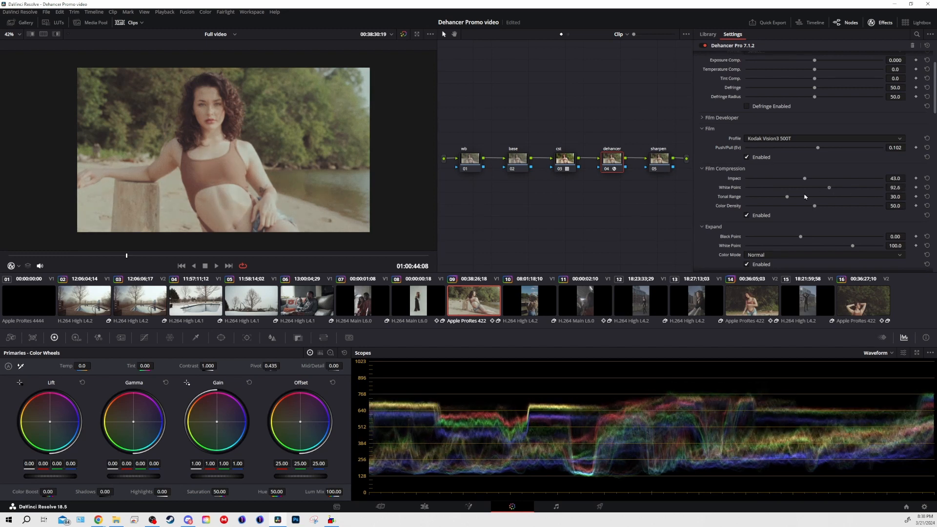
Set Film Compression's White Point to 79.1 and Impact to 35.0, keeping it enabled with Tonal Range reset to its default
left_click_drag(803, 197, 780, 200)
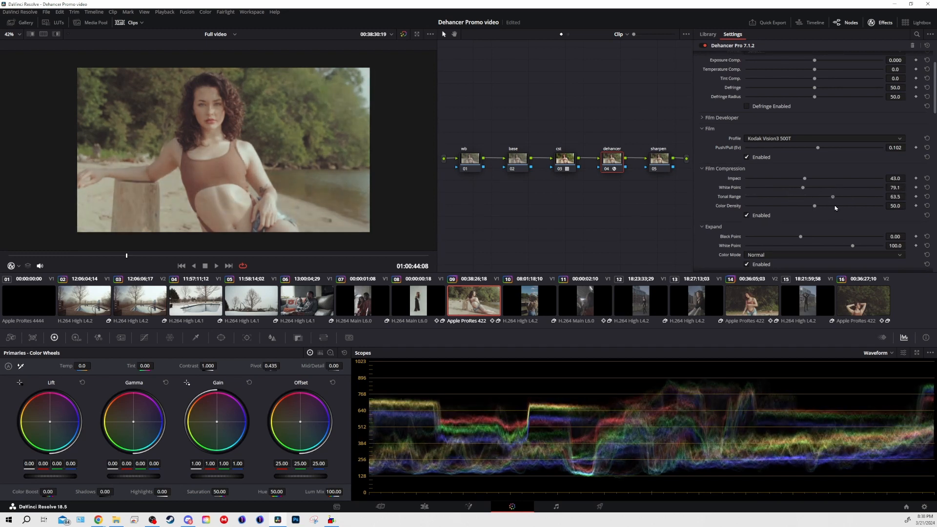
left_click(926, 197)
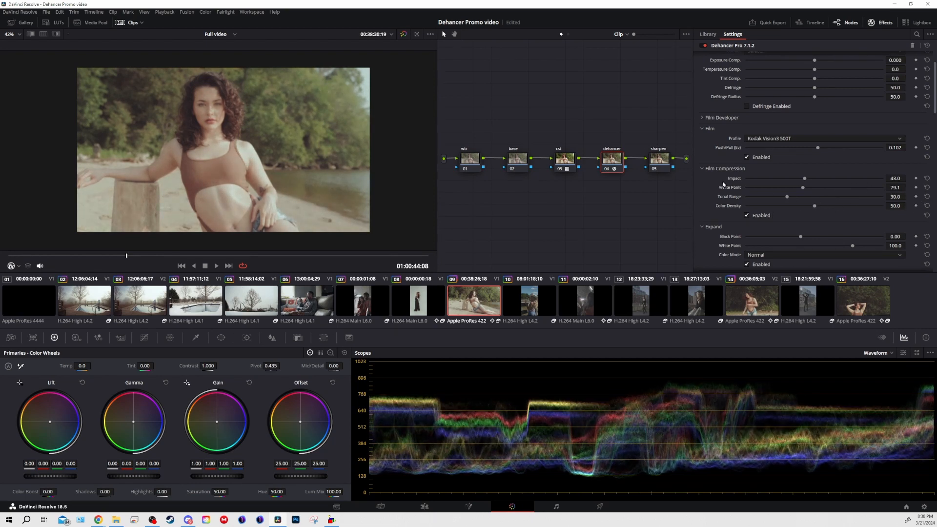
left_click(748, 216)
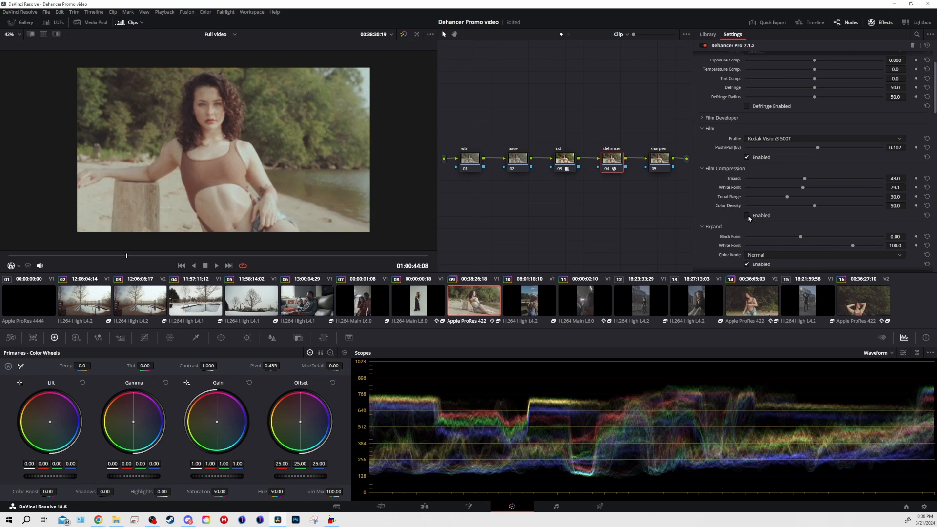
left_click_drag(805, 178, 795, 186)
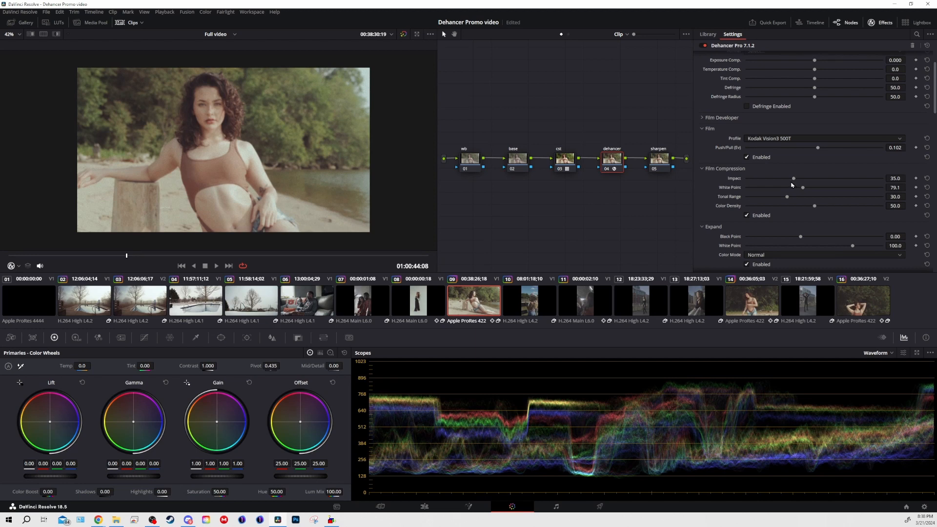
Set the Expand section's Black Point to 4.28 and its White Point to 104.2
scroll(792, 171, "down", 4)
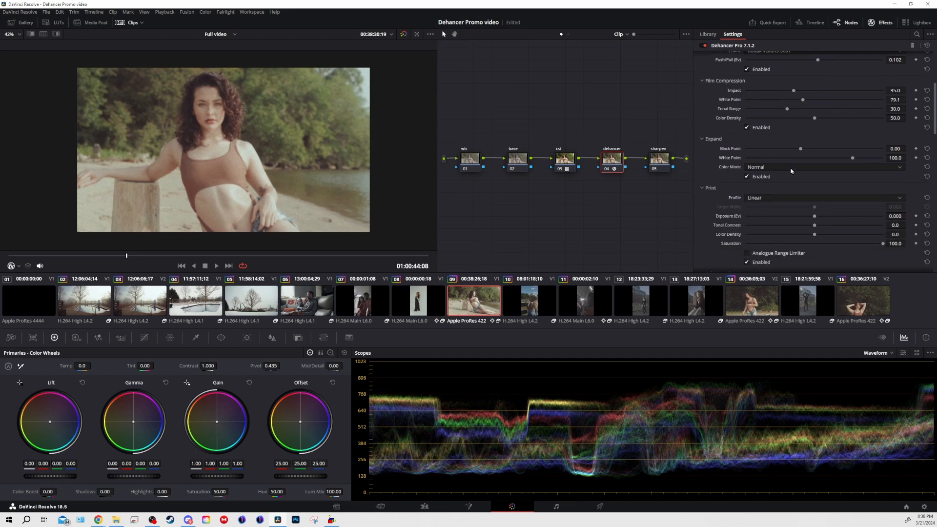
left_click_drag(802, 151, 809, 156)
double_click(814, 154)
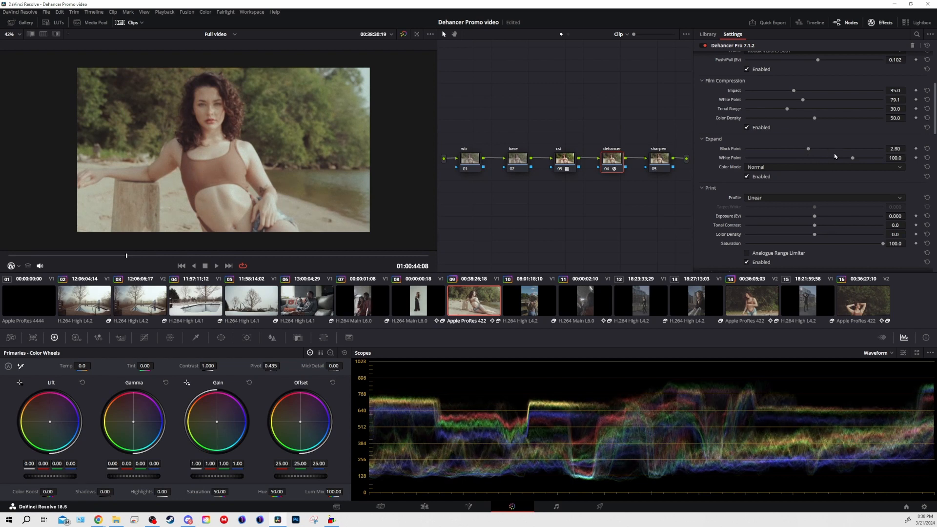
left_click_drag(809, 150, 863, 160)
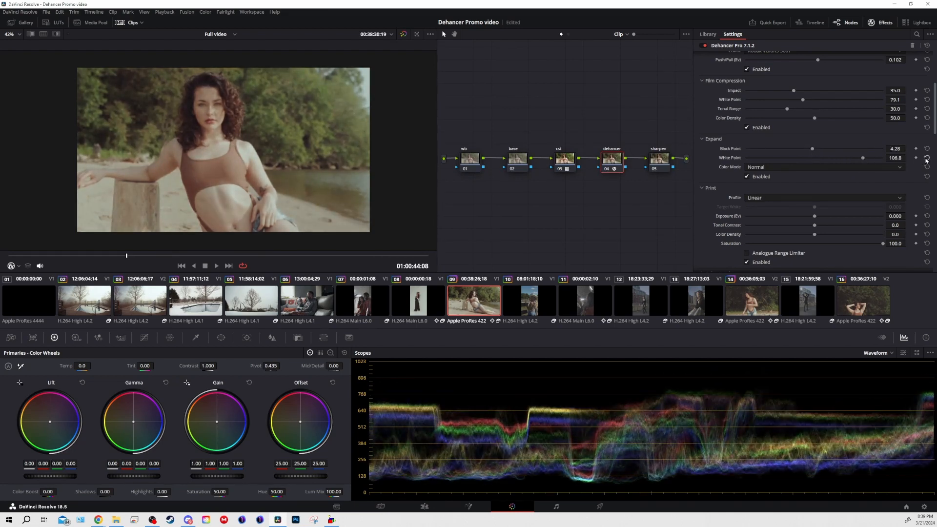
left_click_drag(863, 158, 859, 158)
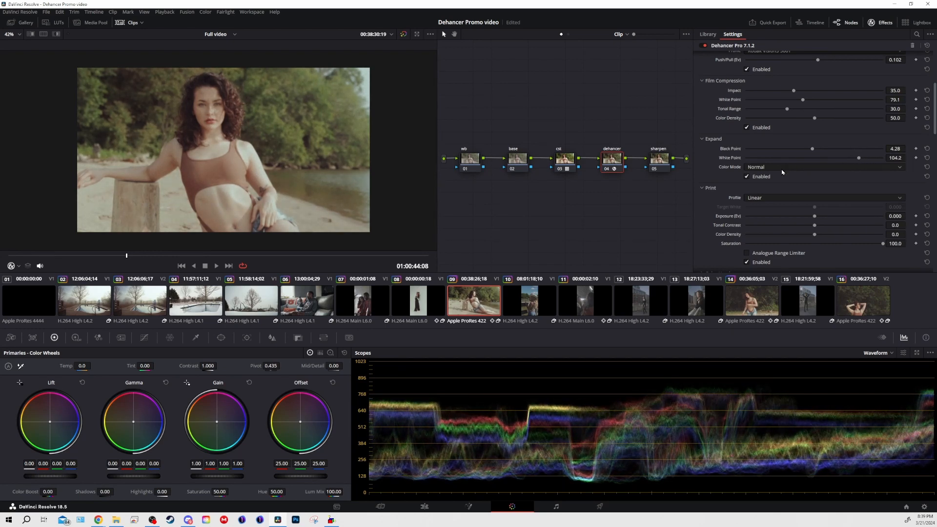
Compare the Linear print profile with Print disabled and enabled, and try a print Exposure of -0.729 before resetting it
scroll(782, 172, "down", 4)
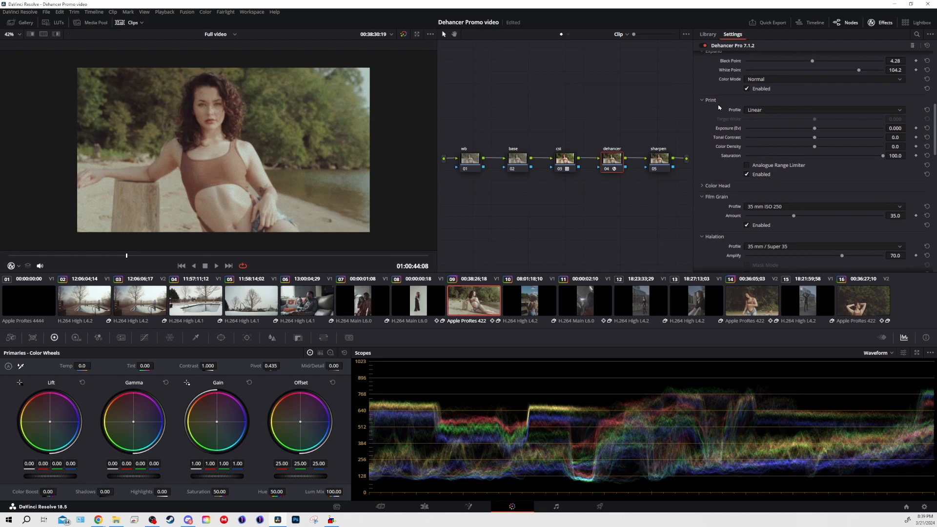
left_click(752, 112)
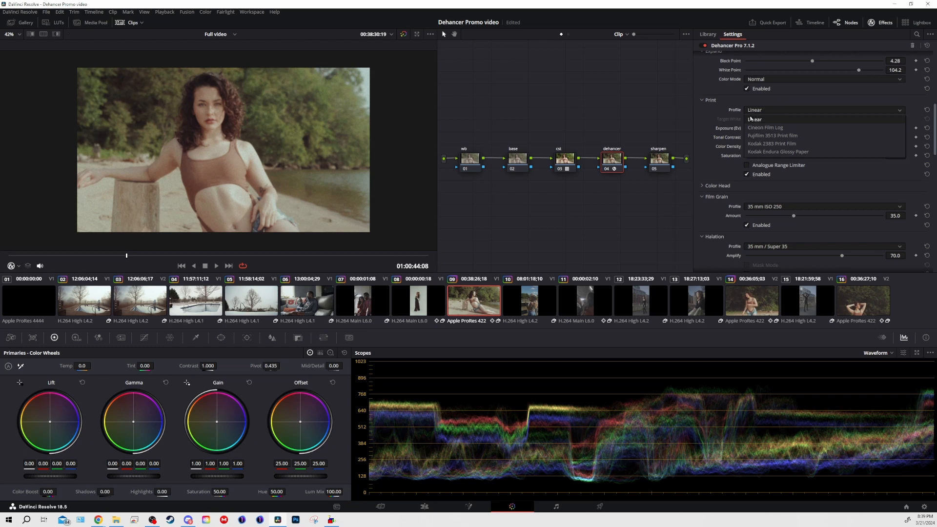
left_click(751, 120)
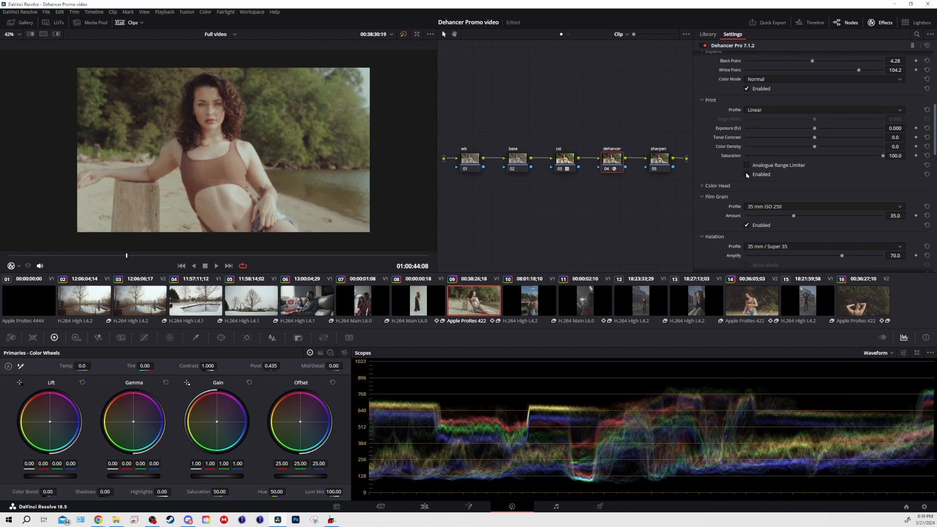
left_click(747, 174)
left_click(757, 112)
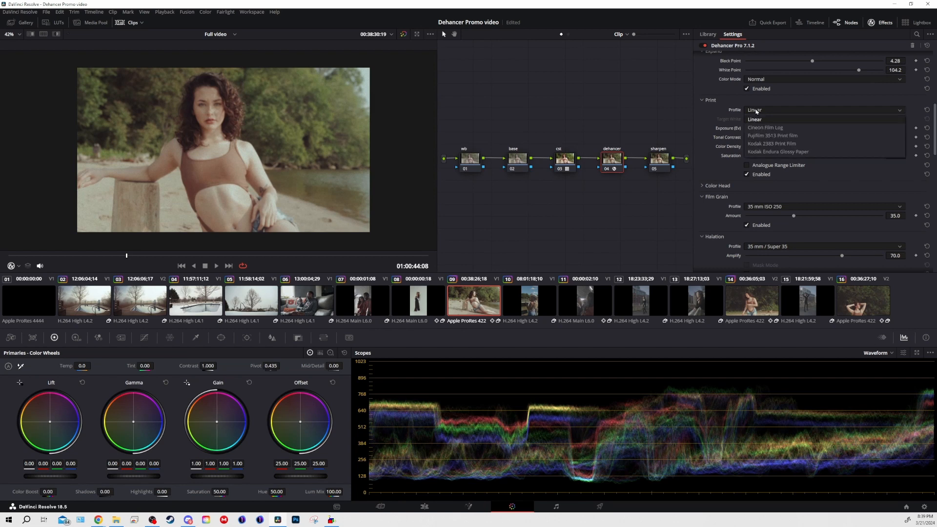
left_click(759, 114)
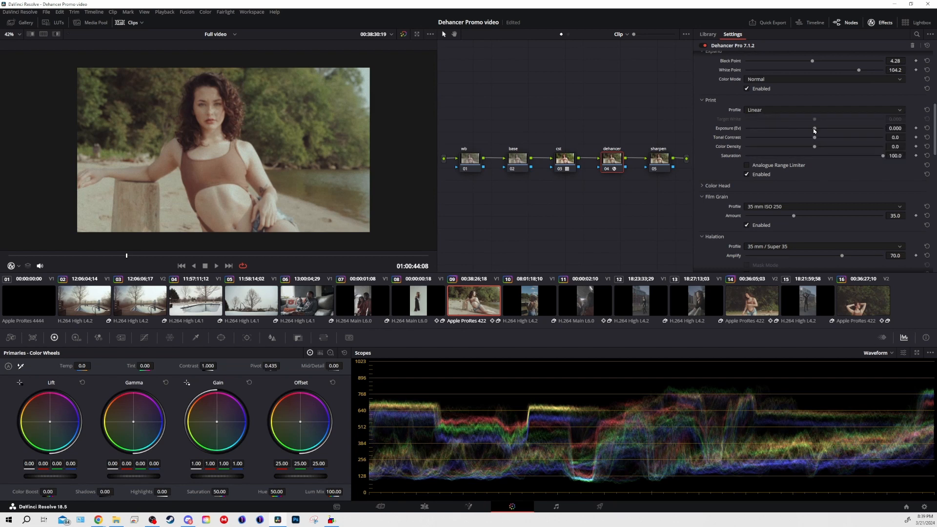
left_click_drag(815, 128, 798, 131)
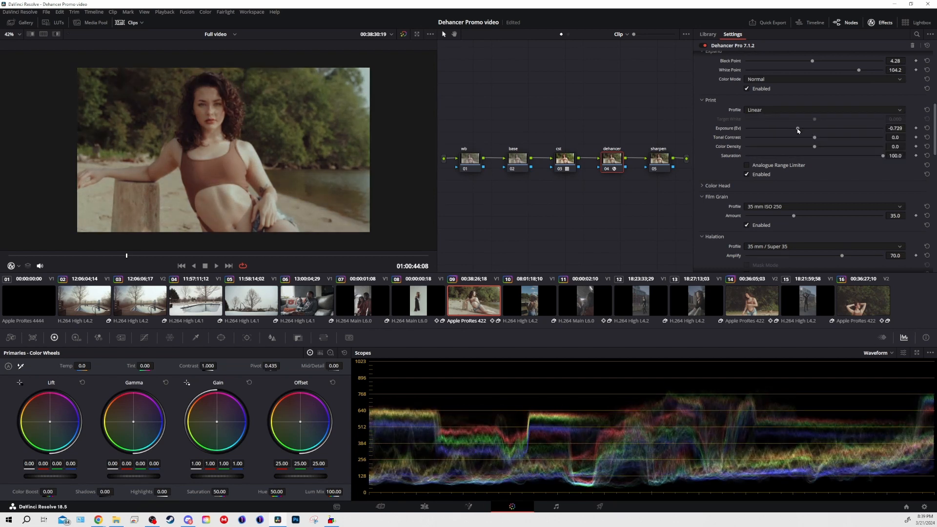
left_click(927, 129)
Try the Cineon Film Log print profile with a lowered print Exposure, and reset the exposure
left_click(823, 111)
left_click(815, 127)
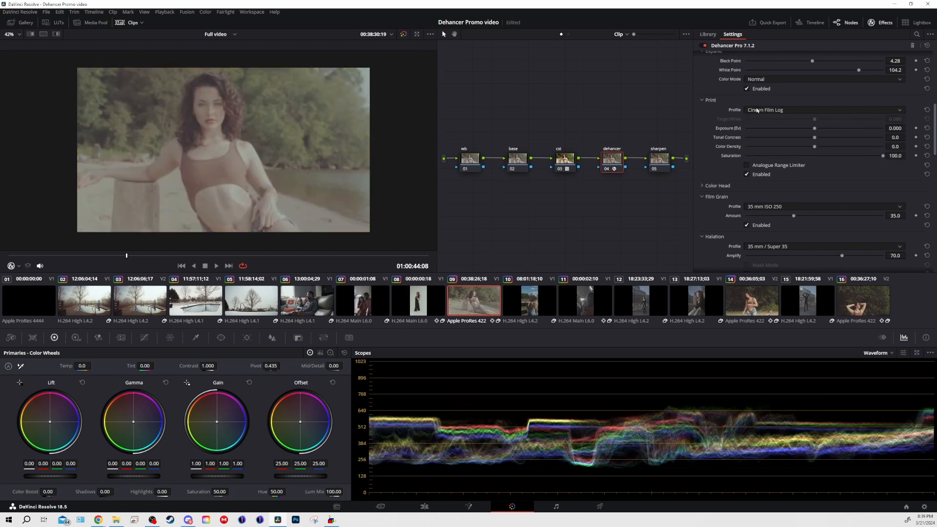
left_click_drag(816, 129, 769, 152)
left_click(927, 128)
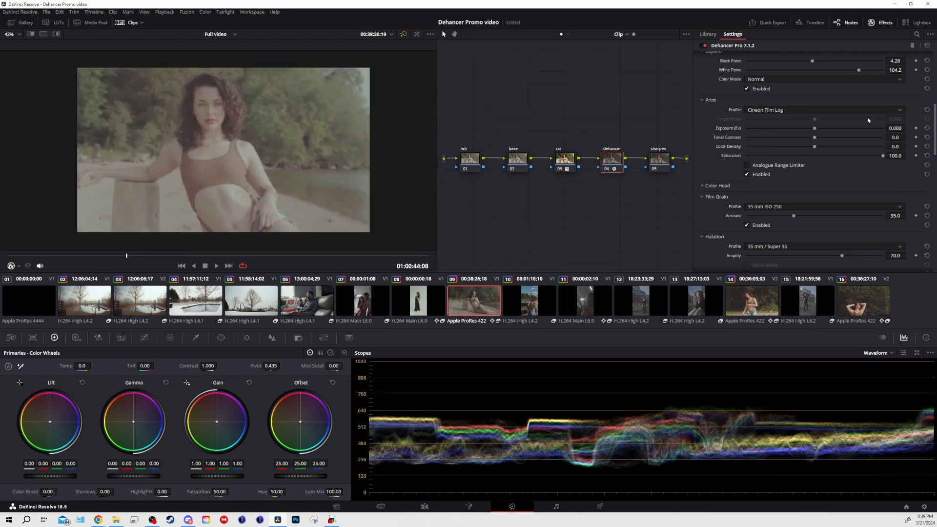
Preview the Fujifilm 3513 Print film, Kodak 2383 Print Film and Kodak Endura Glossy Paper print profiles in turn
left_click(810, 110)
left_click(803, 135)
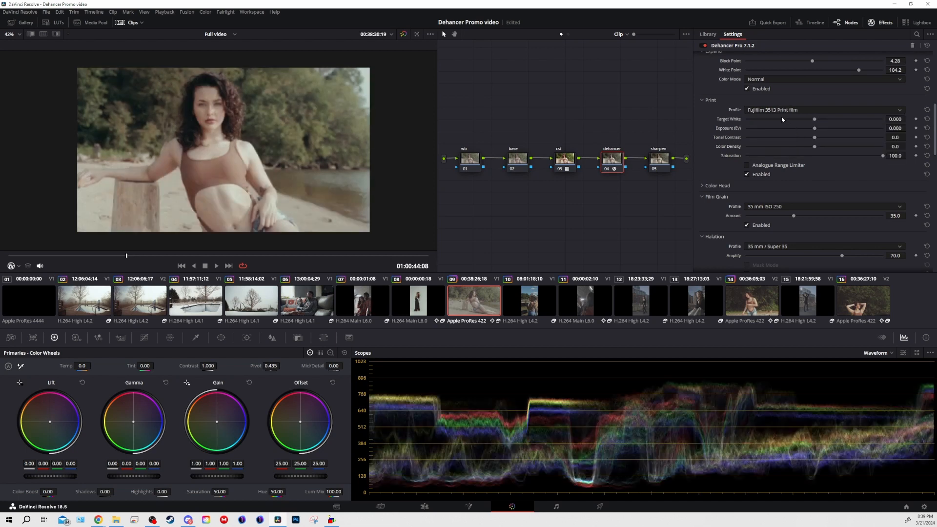
left_click(775, 112)
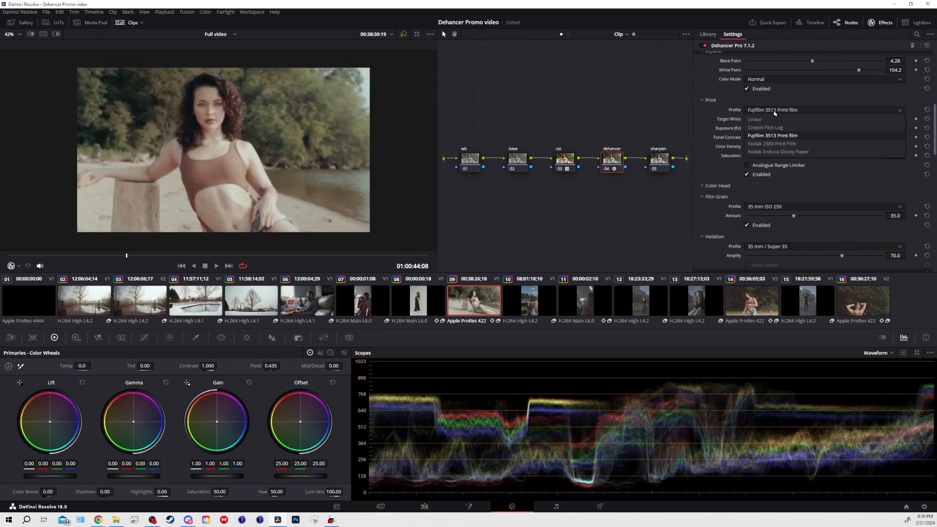
left_click(772, 144)
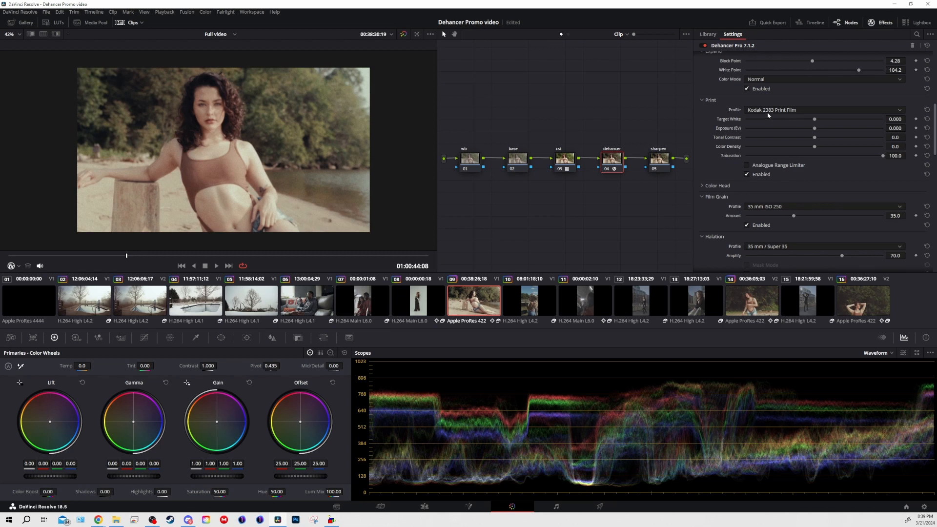
left_click(770, 111)
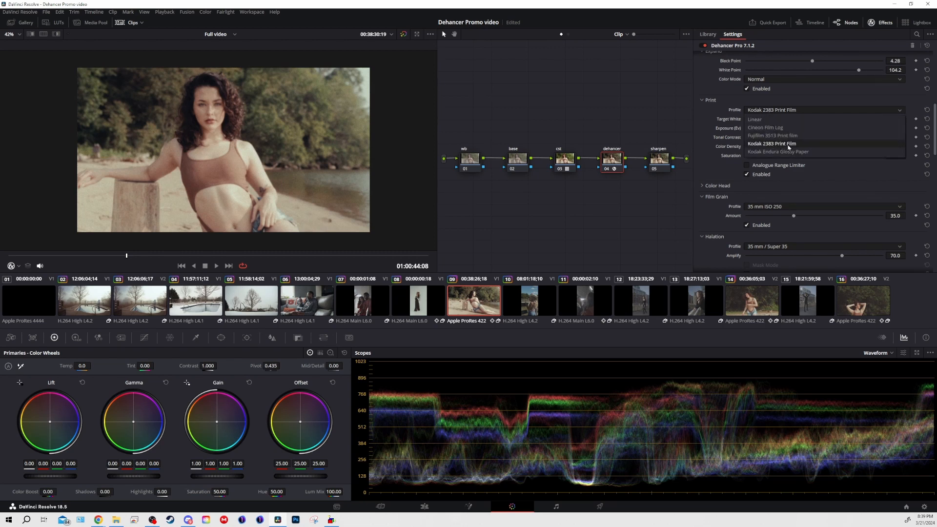
left_click(776, 153)
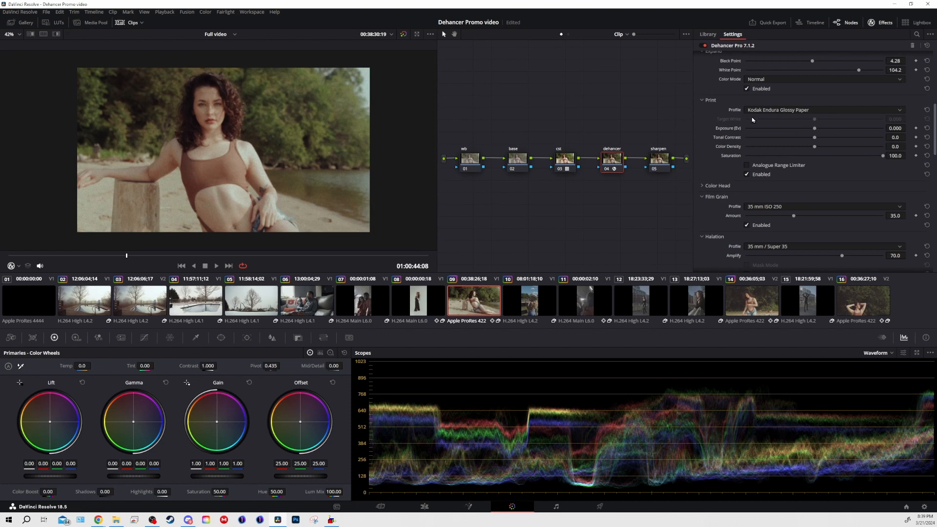
View the picture with the Print section disabled, set the print profile back to Linear, and re-enable Print
left_click(747, 174)
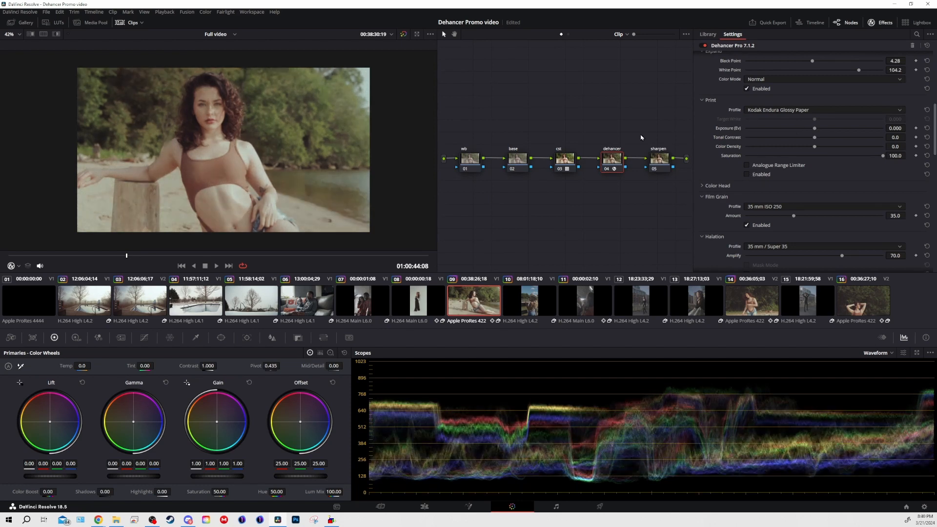
scroll(732, 98, "up", 3)
scroll(760, 195, "down", 3)
left_click(766, 111)
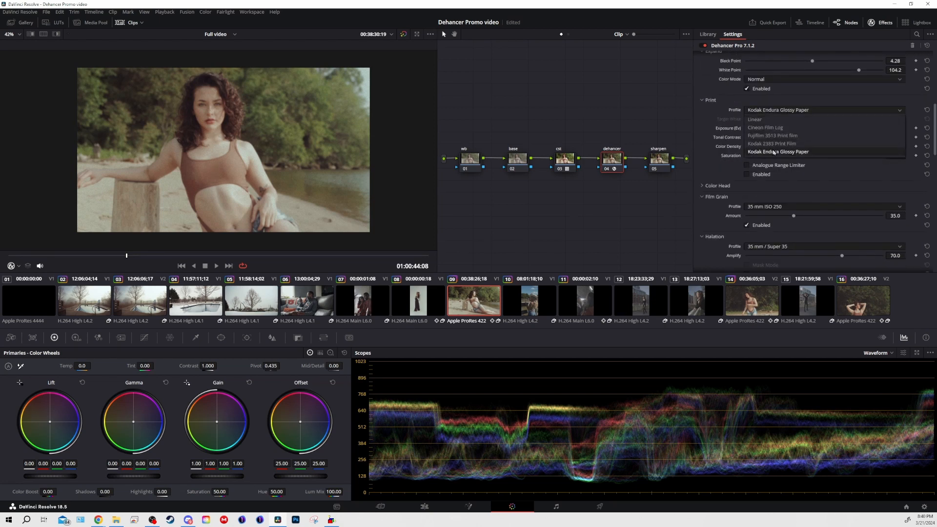
left_click(790, 120)
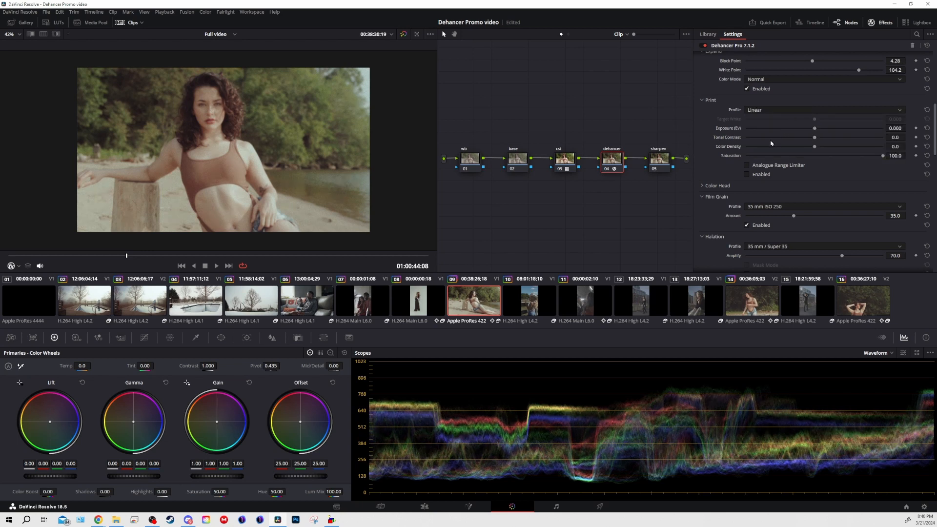
left_click(747, 175)
left_click(774, 112)
left_click(778, 113)
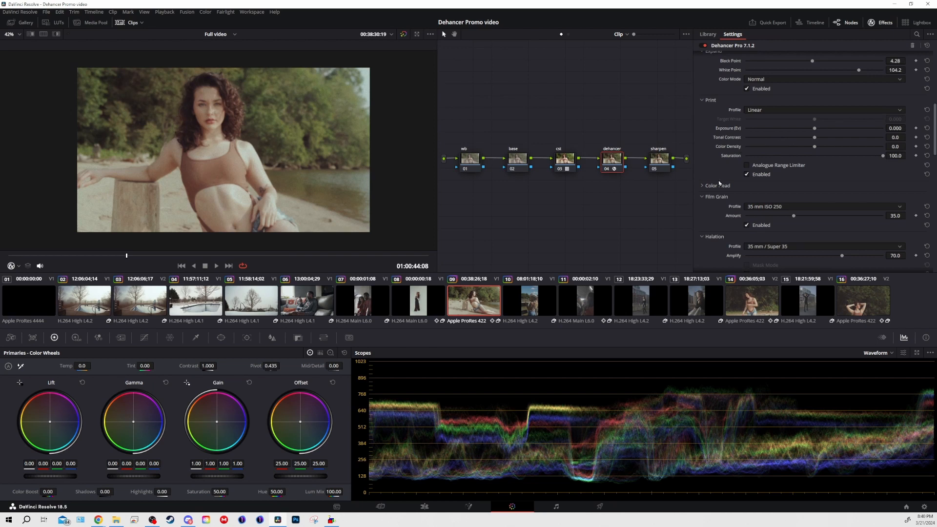
Expand Dehancer's Color Head section and hide the clip thumbnails to make room for its settings
left_click(701, 187)
scroll(724, 177, "down", 4)
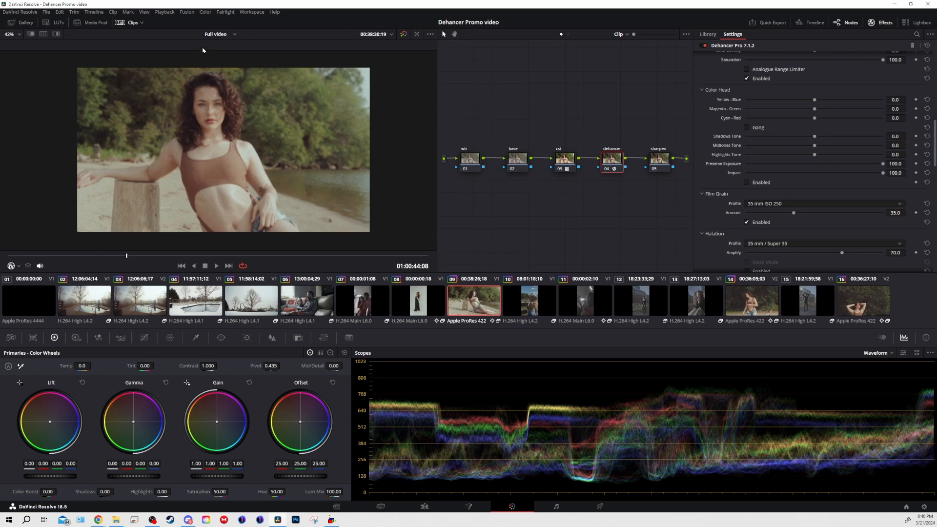
left_click(121, 26)
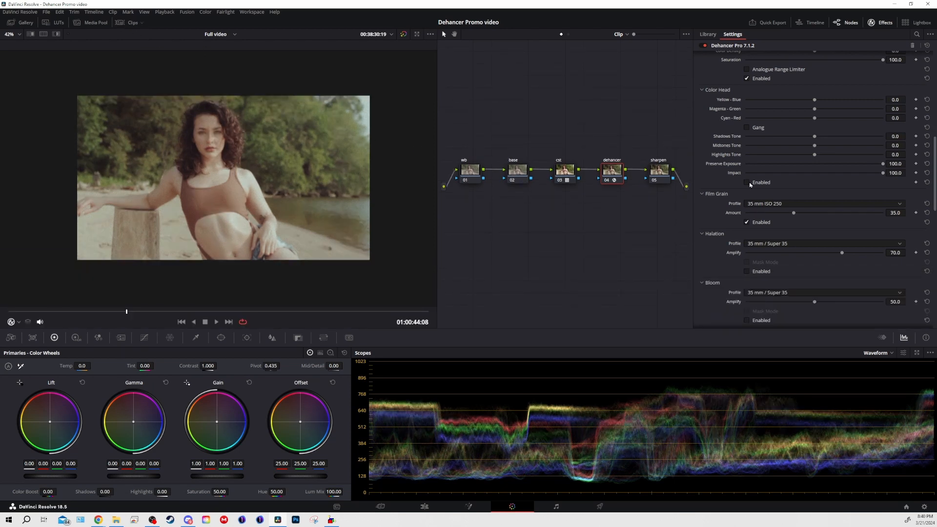
scroll(771, 204, "down", 4)
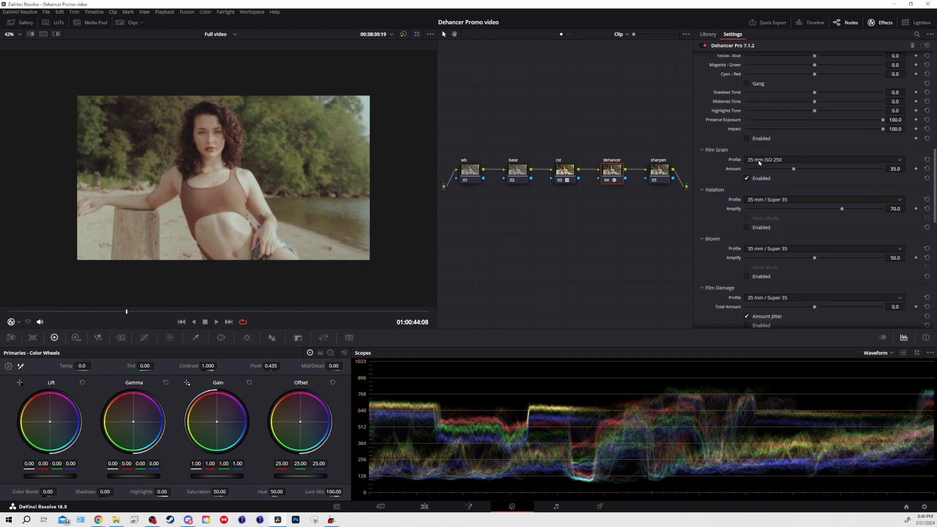
scroll(776, 196, "up", 6)
scroll(761, 158, "up", 2)
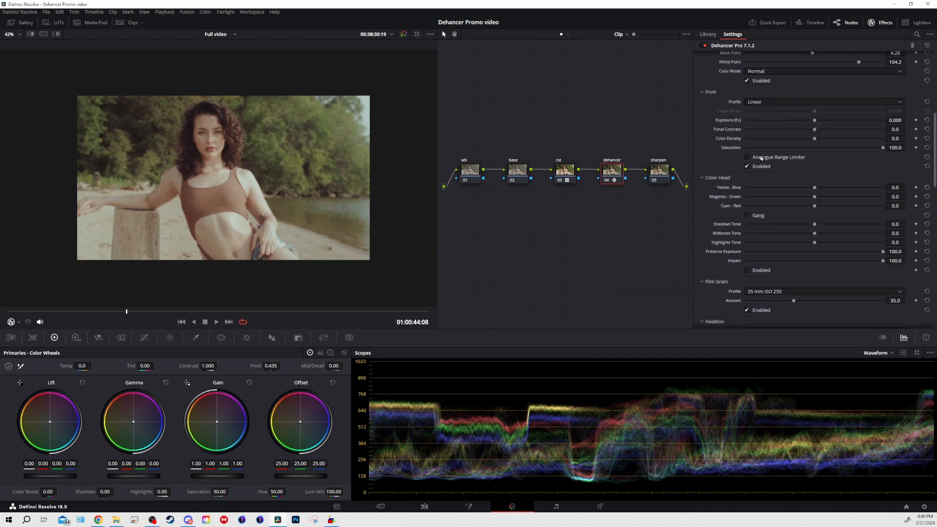
scroll(761, 165, "down", 2)
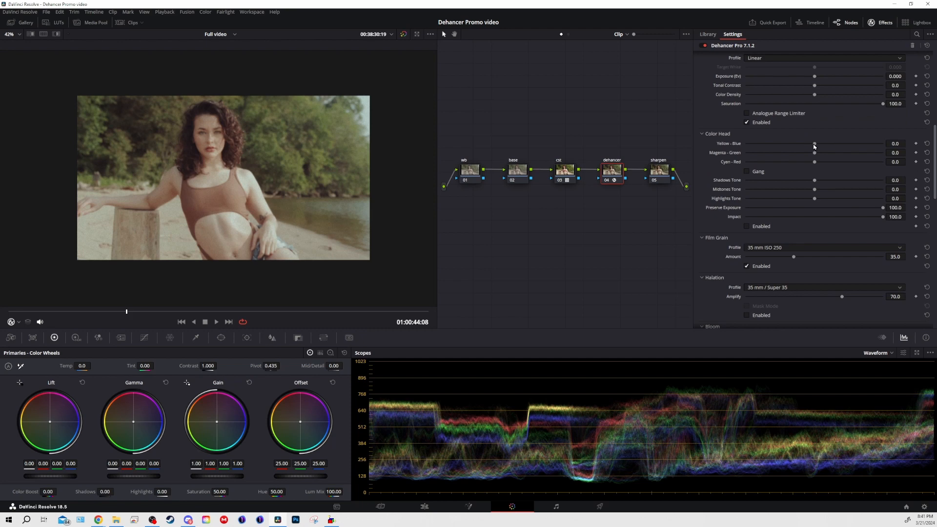
Try the Color Head with a Yellow-Blue shift of -6.0 and stronger, reset the shift, and disable the Color Head
left_click_drag(814, 144, 771, 144)
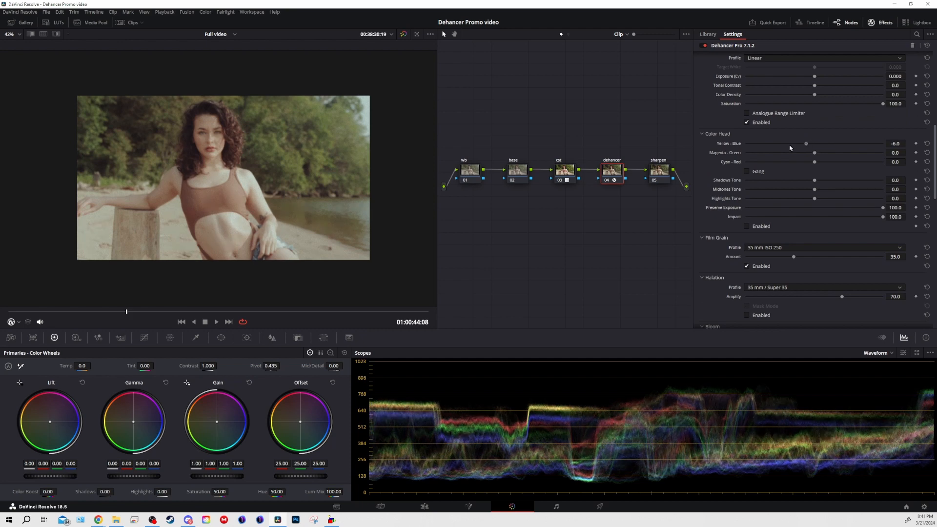
left_click(747, 226)
mouse_move(806, 150)
left_mouse_down()
mouse_move(833, 148)
mouse_move(780, 151)
mouse_move(808, 155)
mouse_move(792, 151)
left_mouse_up()
left_click(927, 144)
left_click(746, 226)
scroll(779, 237, "down", 2)
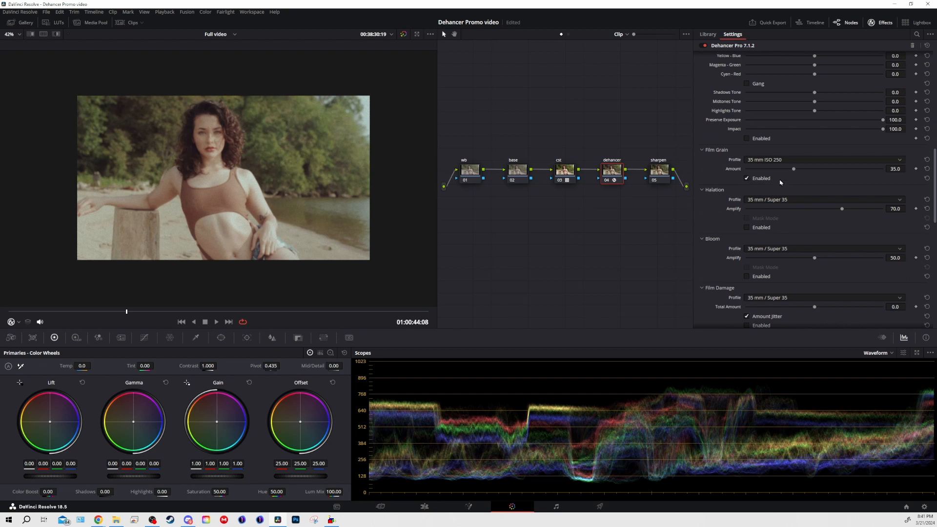
Compare the picture with Film Grain on and off, leaving the grain disabled in a slightly enlarged view
left_click(747, 179)
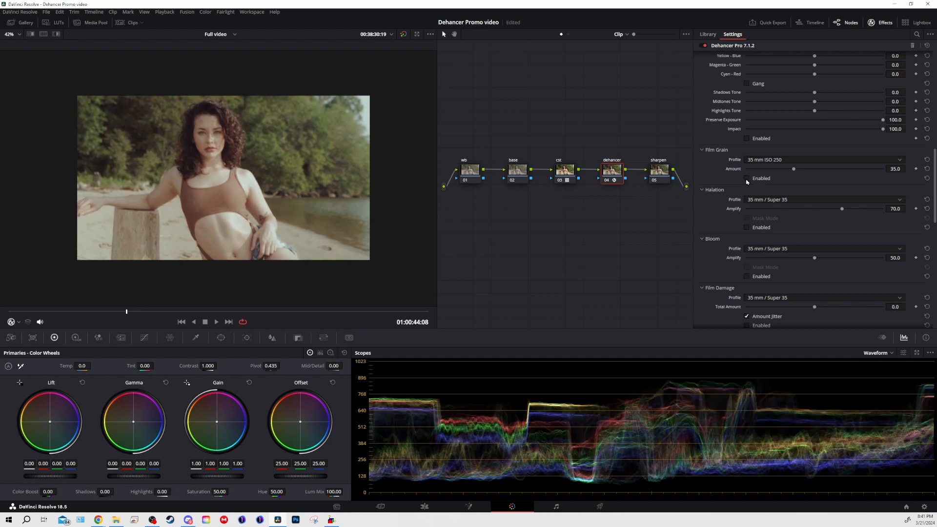
left_click(747, 179)
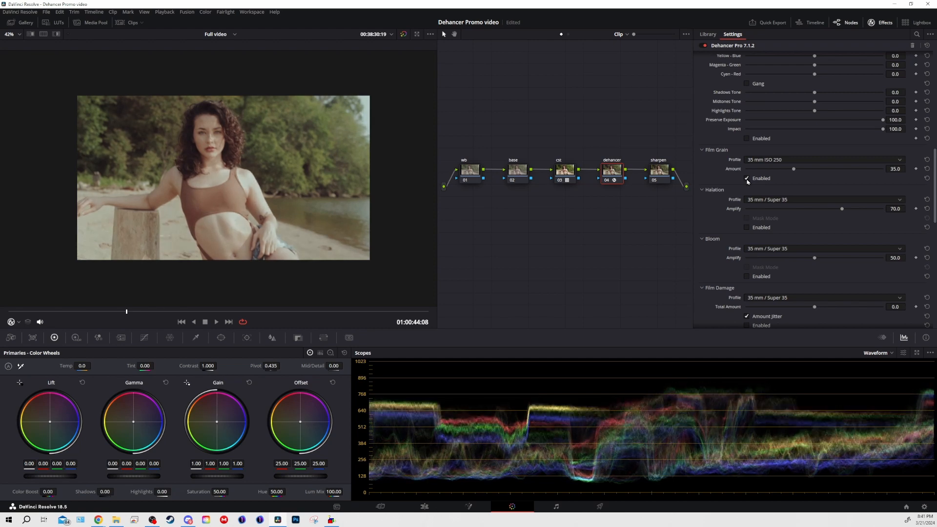
left_click(746, 178)
left_click(747, 179)
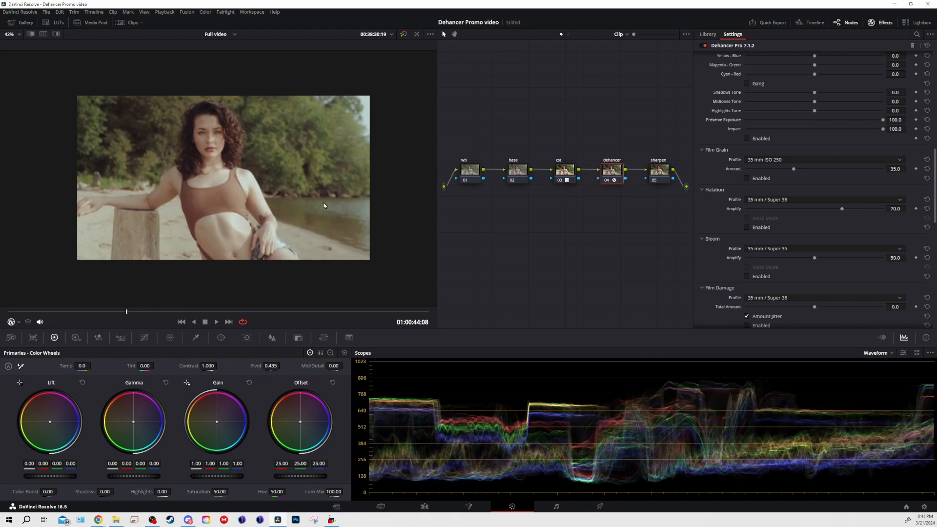
scroll(217, 205, "up", 3)
scroll(222, 203, "down", 1)
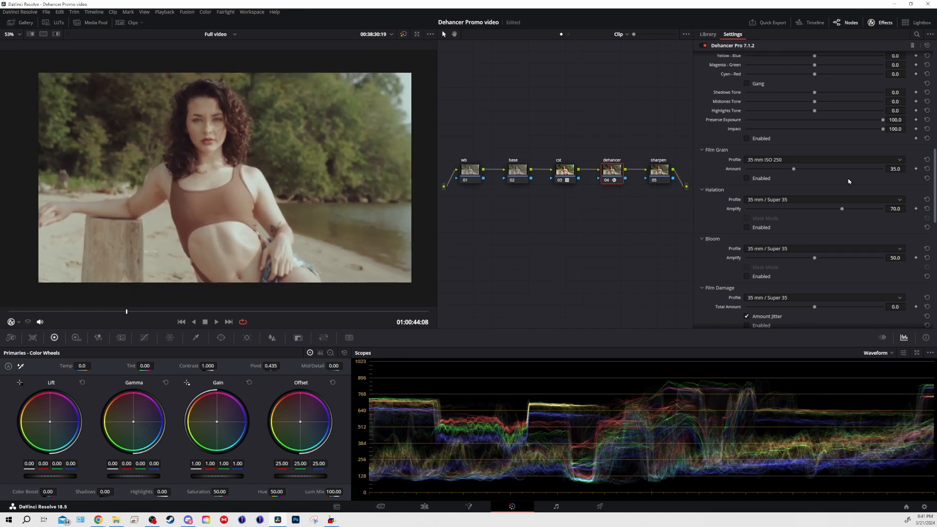
Look through the available Film Grain profiles from 8 mm to 65 mm and keep the current one
left_click(800, 160)
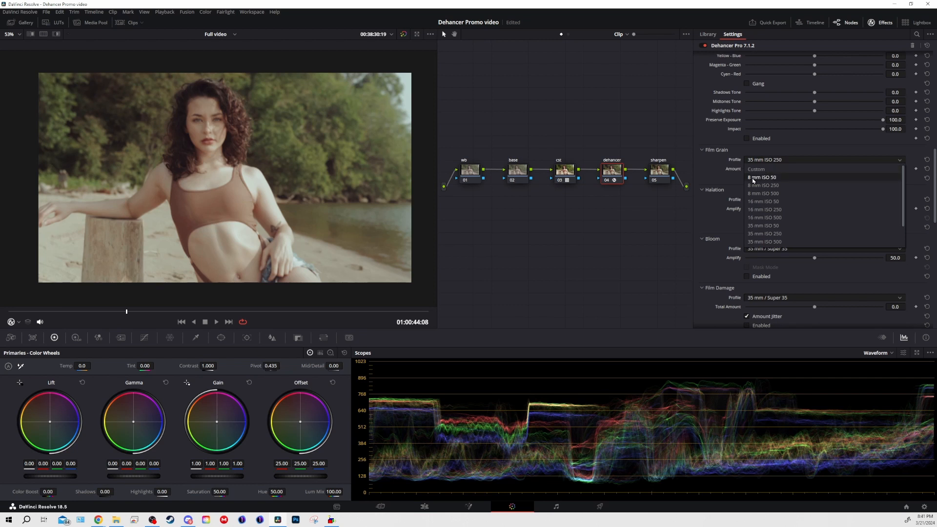
scroll(752, 197, "down", 1)
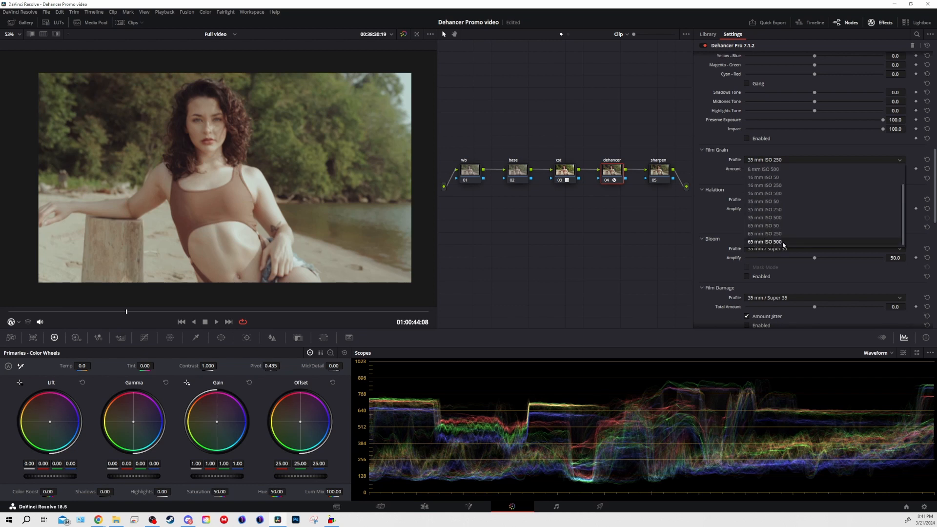
left_click(779, 161)
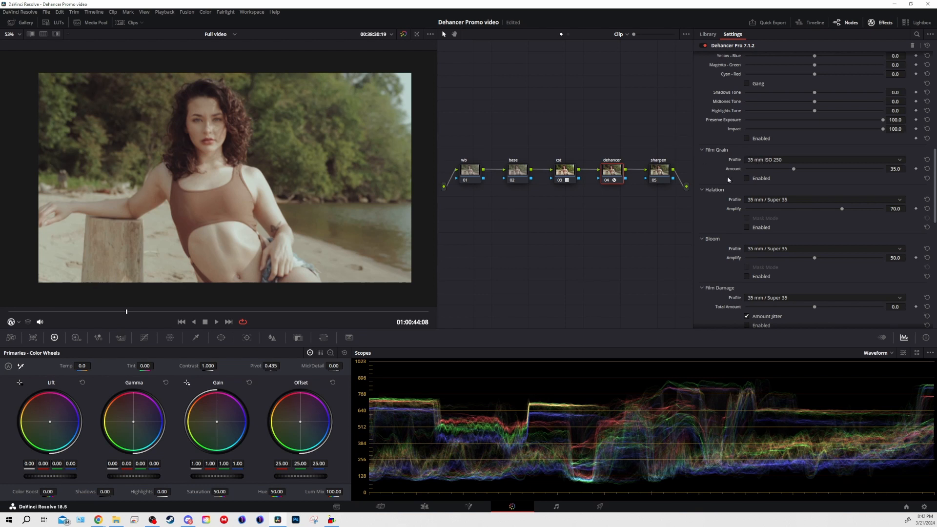
Re-enable Film Grain and raise its amount to about 98.8 with the 35 mm ISO 250 profile
left_click(751, 163)
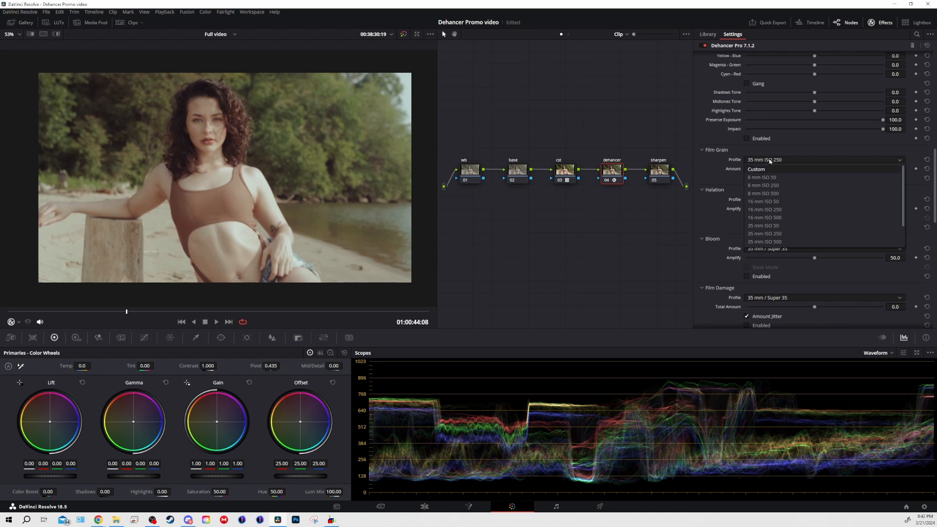
left_click(770, 172)
left_click_drag(794, 169, 886, 170)
left_click(763, 178)
left_click(859, 170)
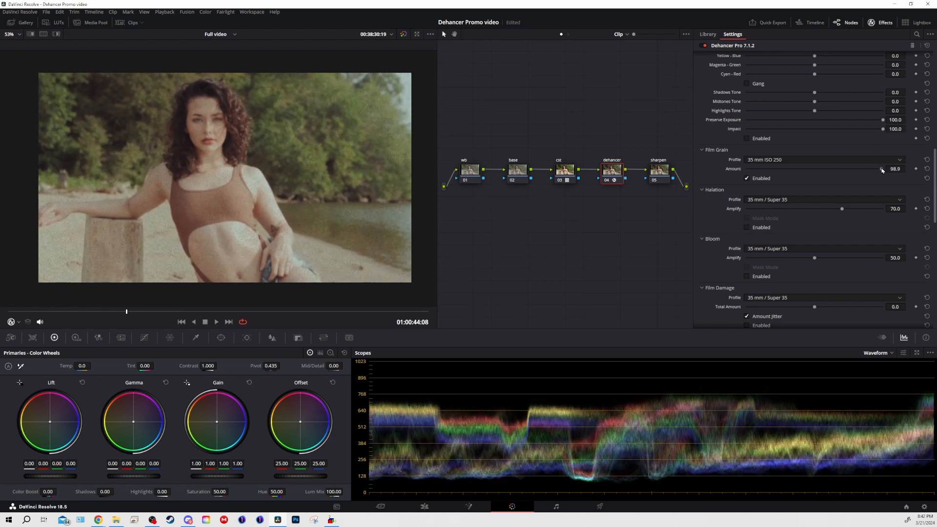
Try the 65 mm ISO 500 Film Grain profile with the amount raised to 100.0
left_click(772, 160)
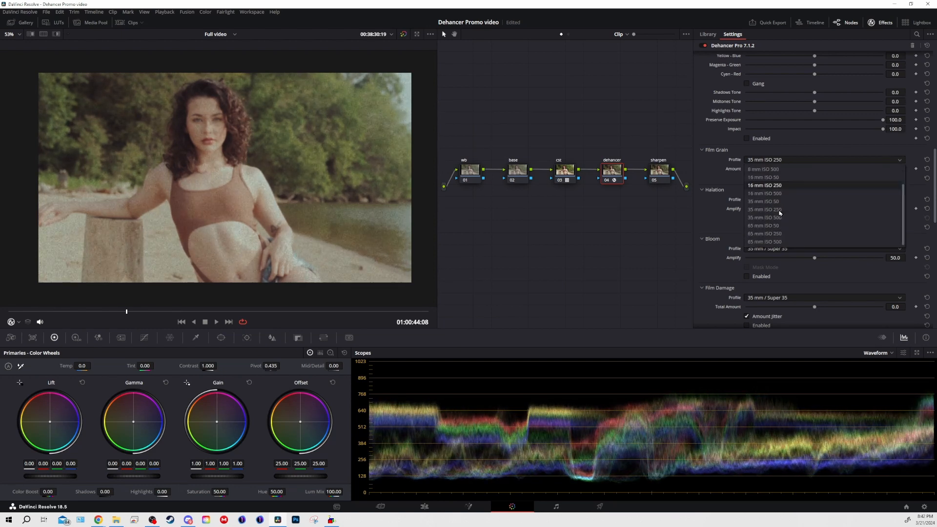
left_click(775, 242)
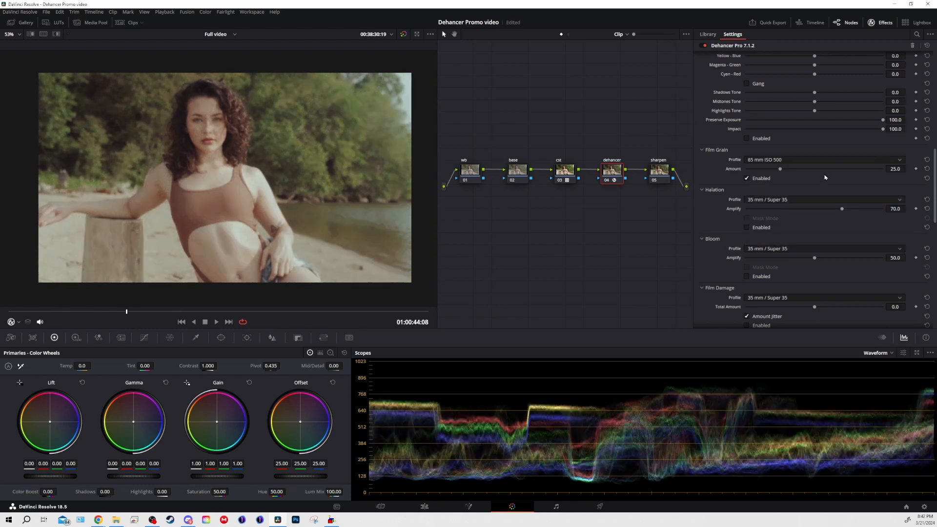
left_click_drag(830, 170, 900, 166)
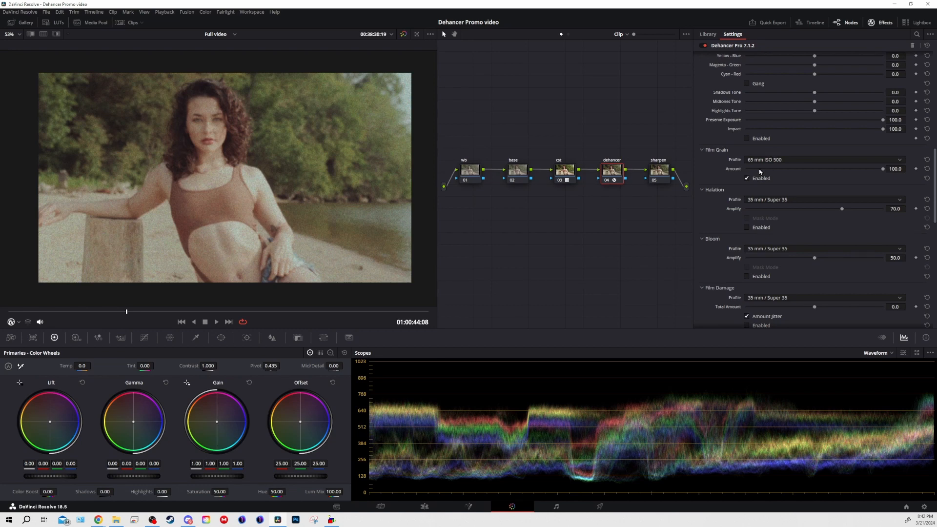
Set the Film Grain profile to 8 mm ISO 500 and lower its amount to about 5.1
left_click(759, 160)
left_click(756, 171)
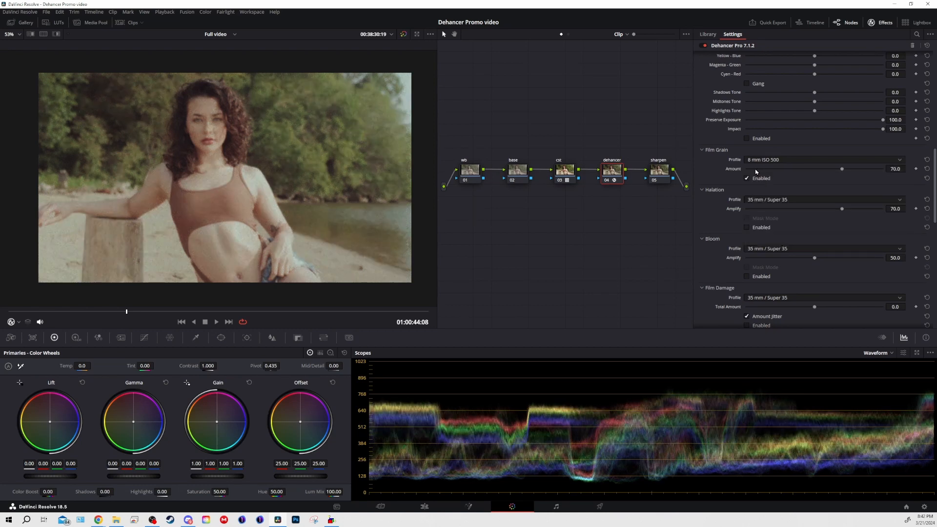
left_click_drag(756, 171, 750, 172)
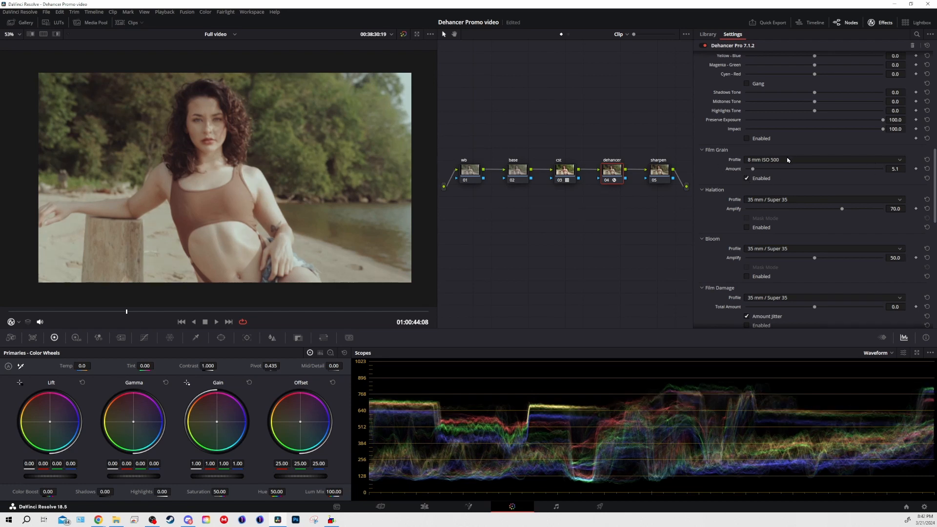
Enable Halation, look through its profiles, and lower Amplify to about 45.8 with the 35 mm / Super 35 profile
left_click(746, 228)
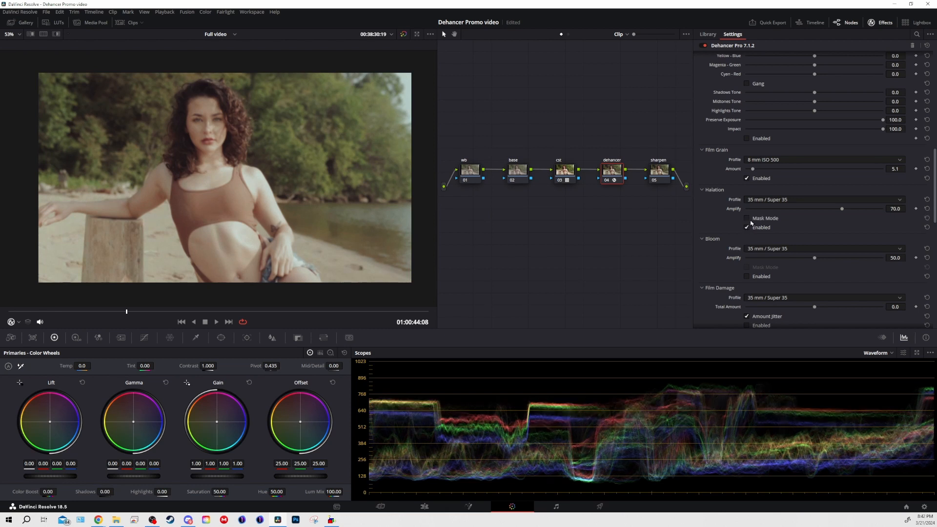
left_click(760, 200)
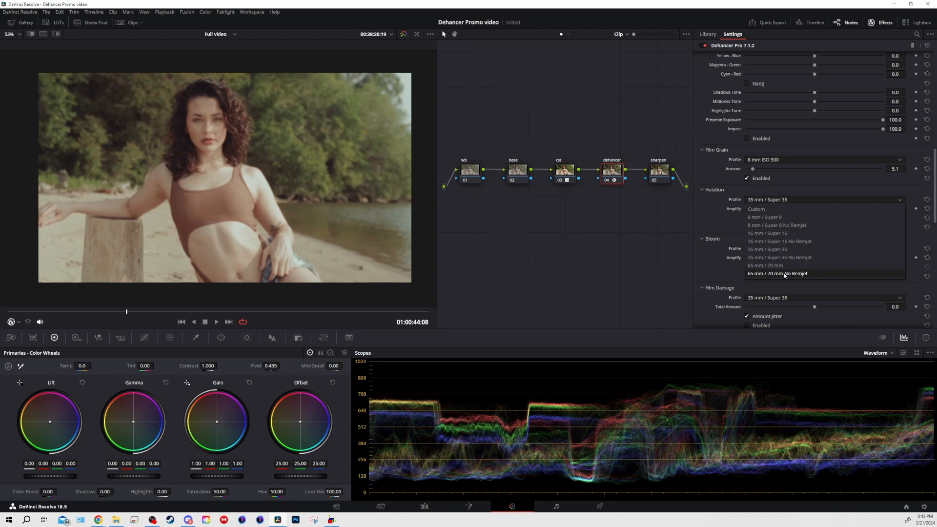
left_click(774, 200)
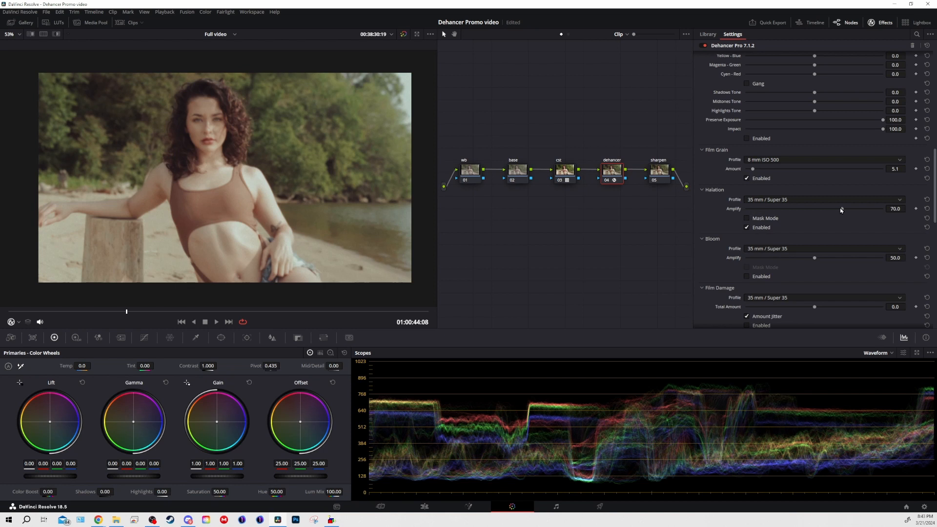
left_click_drag(842, 210, 809, 209)
Disable all proxies for playback and choose the timeline proxy resolution
left_click(165, 12)
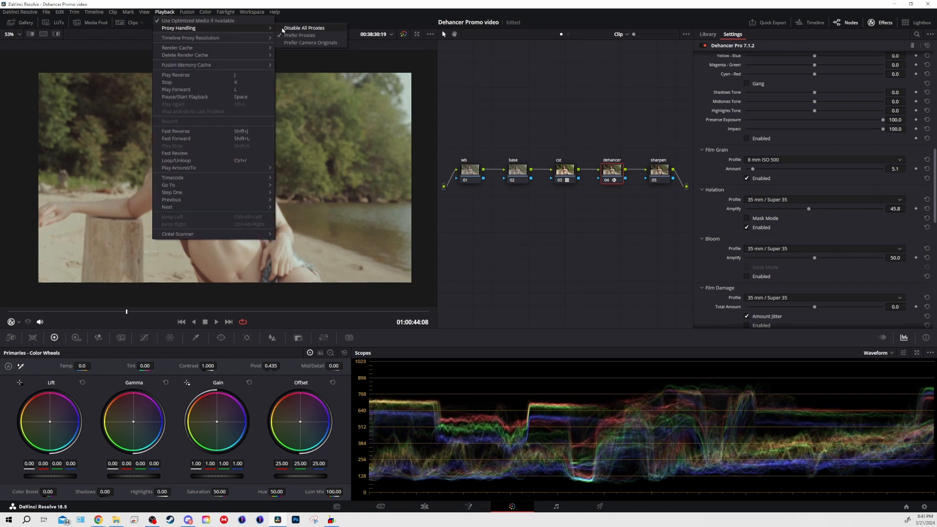
left_click(283, 30)
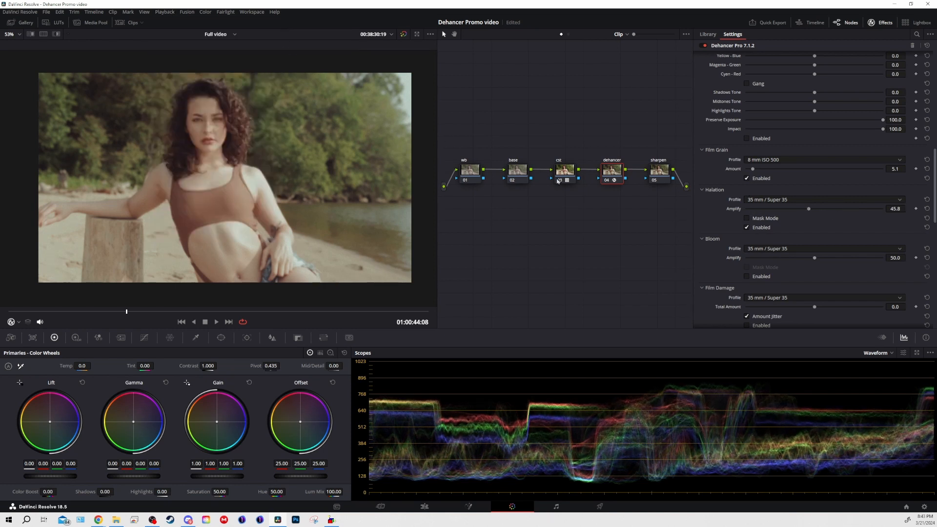
left_click(168, 12)
mouse_move(187, 39)
left_click(281, 41)
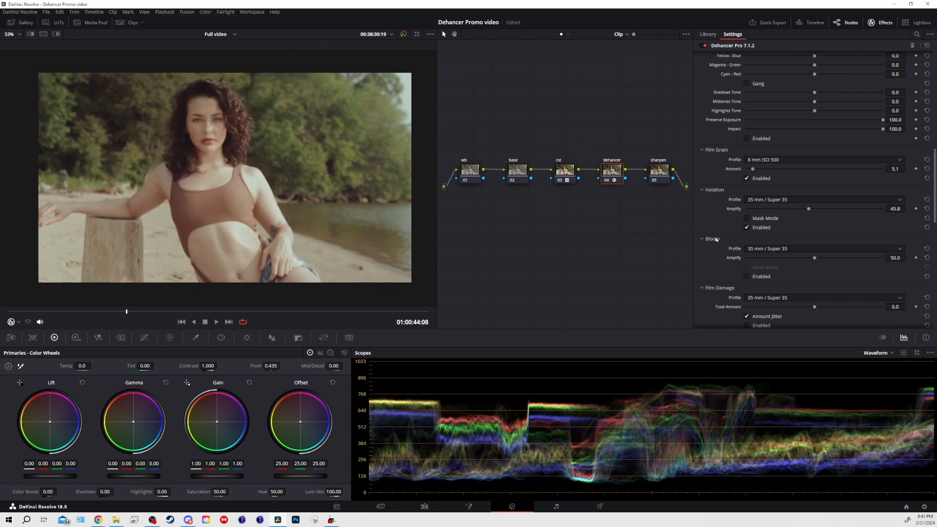
Try a much lower Halation Amplify, reset it to the default 70.0, and disable Halation
left_click(757, 209)
mouse_move(756, 210)
left_mouse_down()
mouse_move(830, 210)
mouse_move(743, 214)
left_mouse_up()
left_click(927, 209)
left_click(753, 202)
left_click(759, 200)
left_click(747, 227)
Enable Bloom and look through its profiles, keeping 35 mm / Super 35
left_click(746, 276)
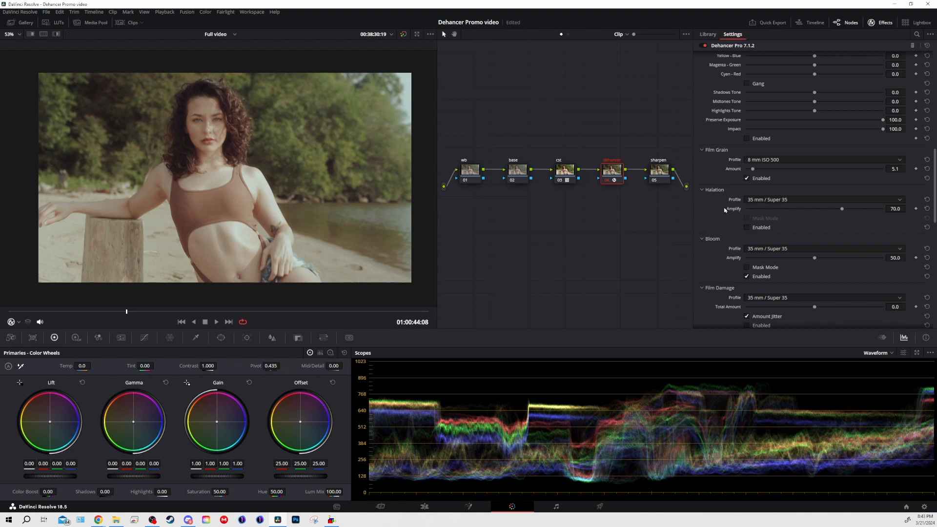
scroll(733, 277, "down", 1)
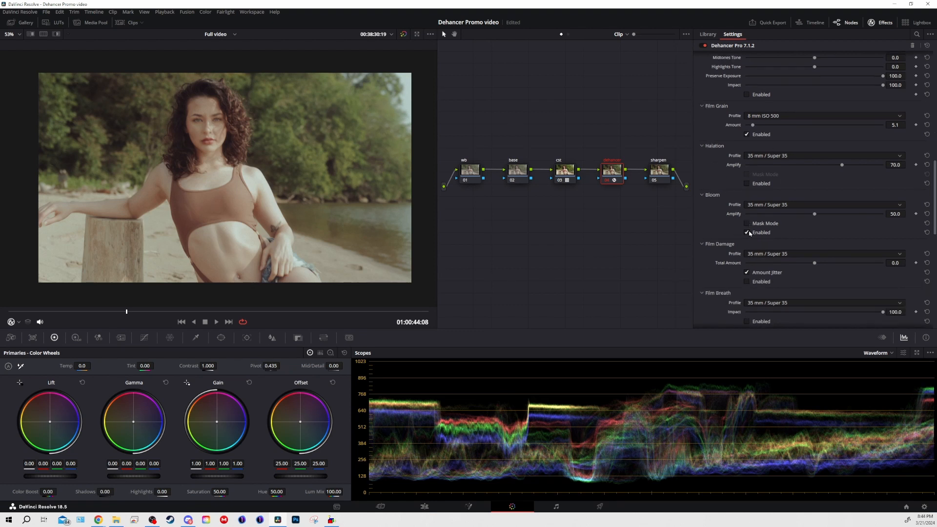
left_click(759, 205)
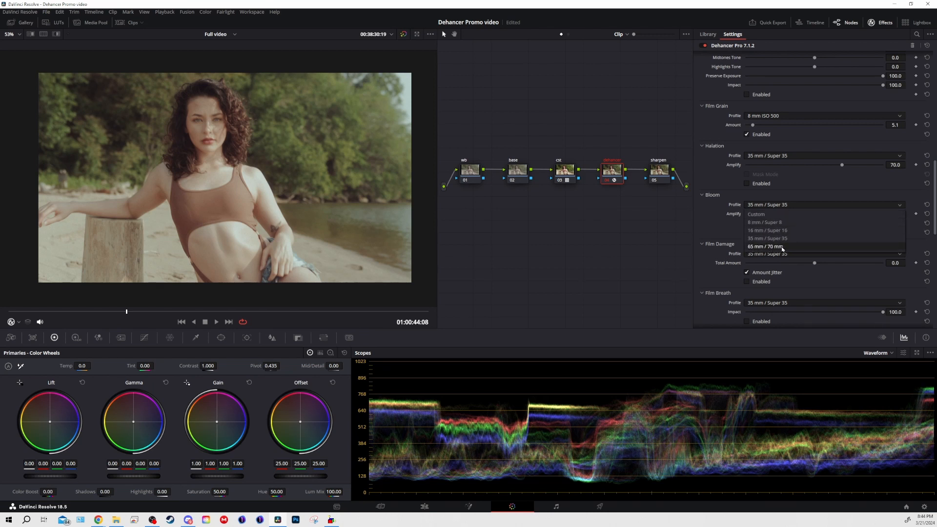
left_click(767, 207)
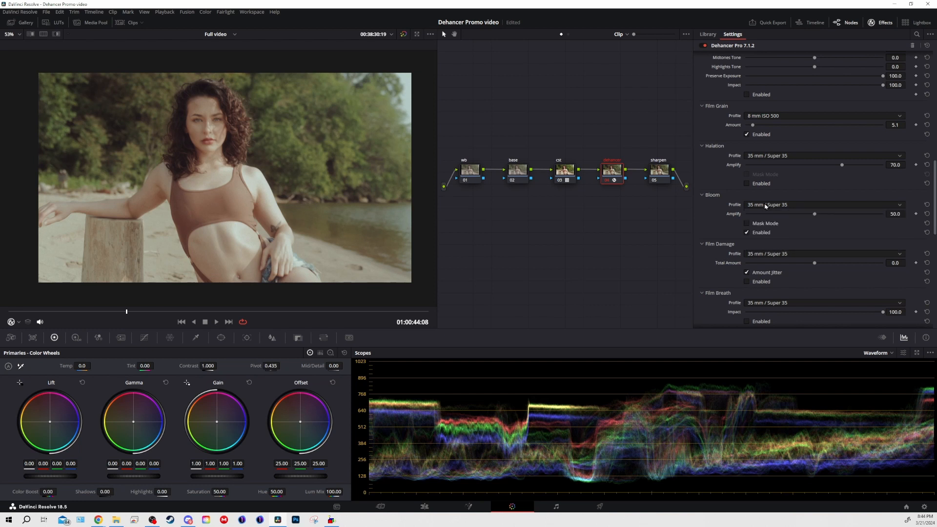
Try stronger Bloom, switching to the 65 mm / 70 mm profile with Amplify at 100.0
left_click(746, 232)
left_click_drag(747, 215, 784, 222)
left_click_drag(914, 225, 920, 225)
left_click(823, 207)
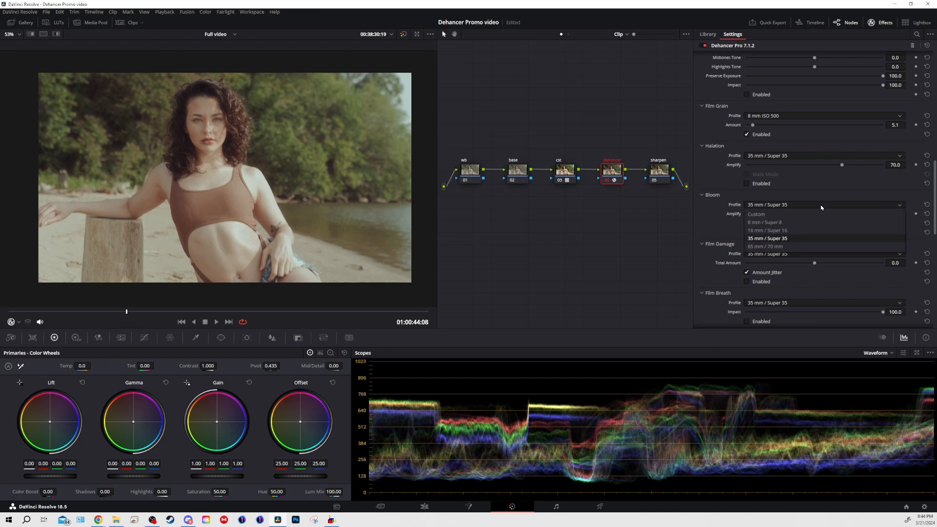
left_click(785, 244)
left_click_drag(852, 213, 920, 225)
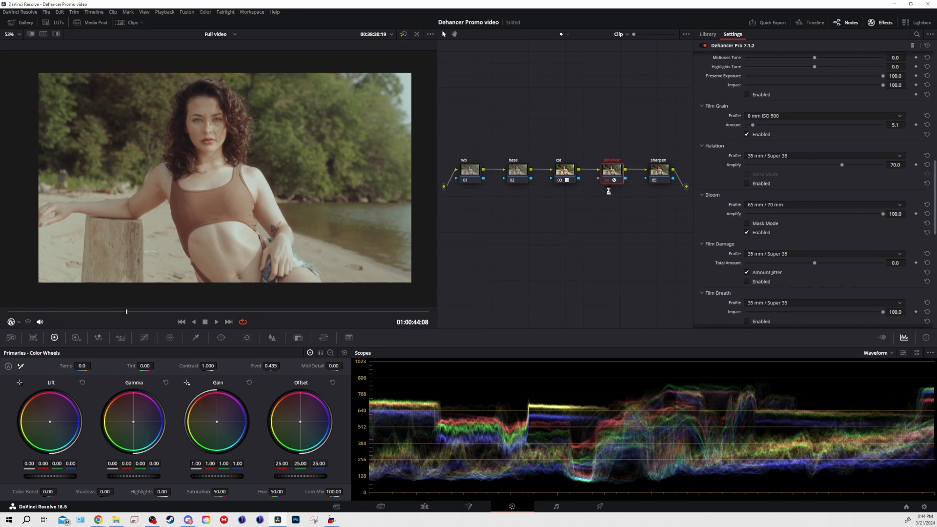
Try the 16 mm / Super 16 Bloom profile with Amplify raised to the maximum
left_click(793, 205)
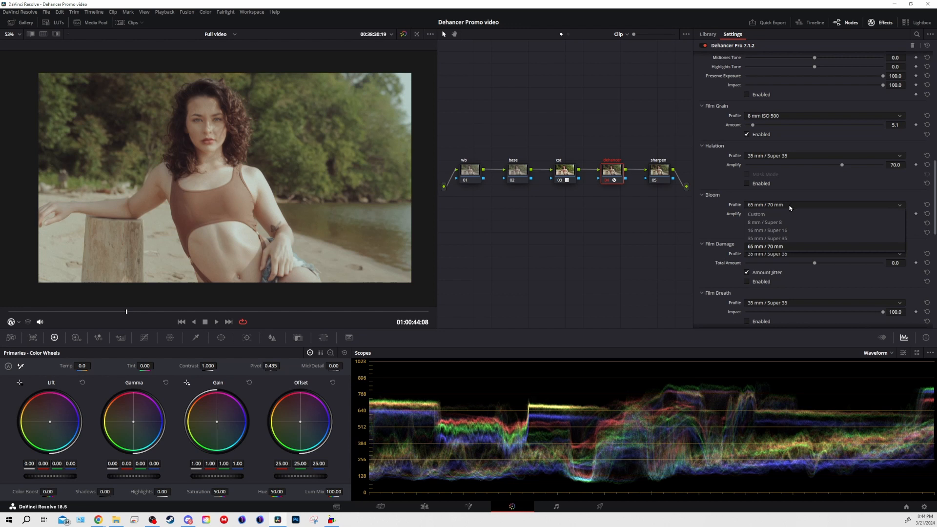
left_click(787, 231)
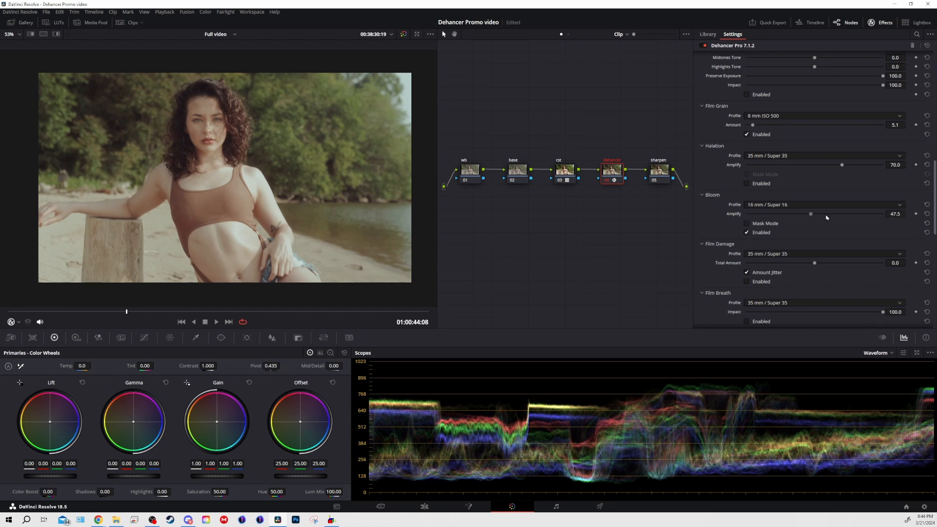
left_click_drag(815, 214, 933, 217)
Set the Bloom profile to 35 mm / Super 35 and raise Amplify to 100.0
left_click(824, 204)
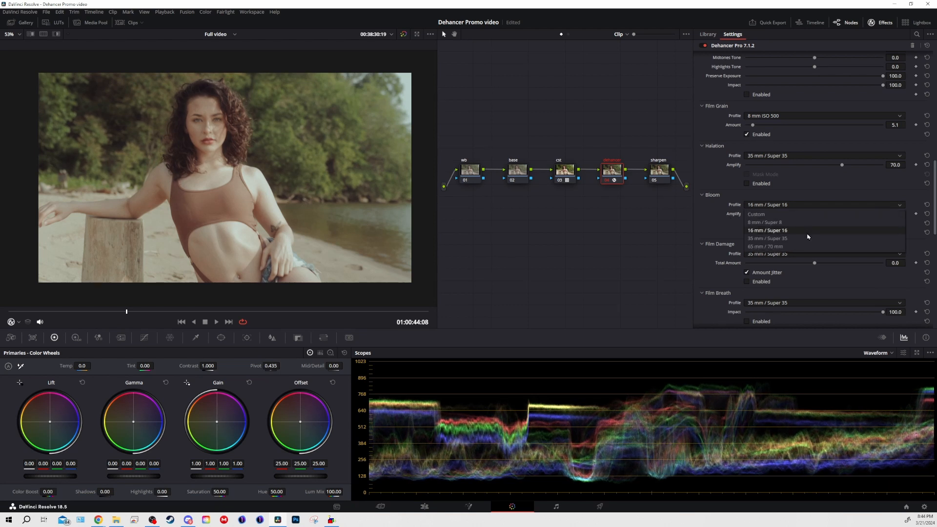
left_click(807, 222)
left_click_drag(821, 217, 884, 218)
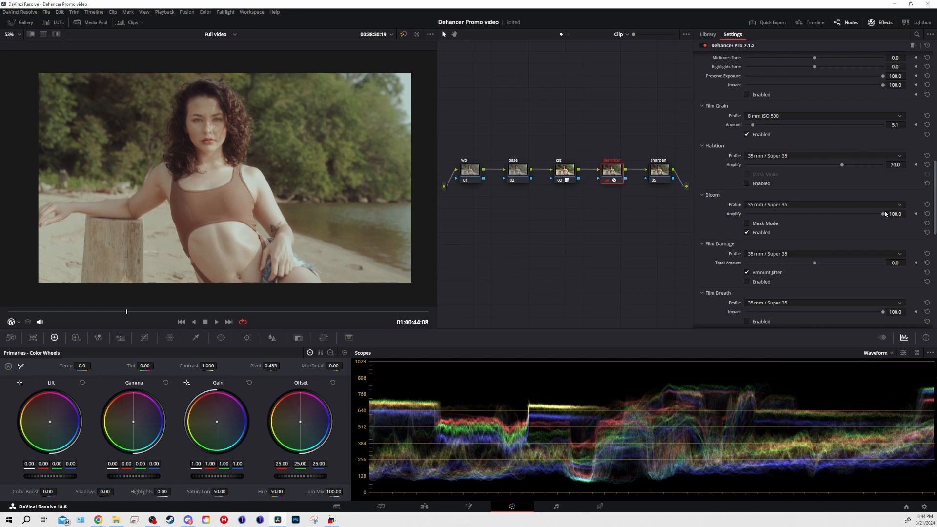
Compare the picture with Bloom on and off, checking the subject up close and leaving Bloom enabled
left_click(746, 233)
left_click(747, 233)
scroll(198, 192, "up", 1)
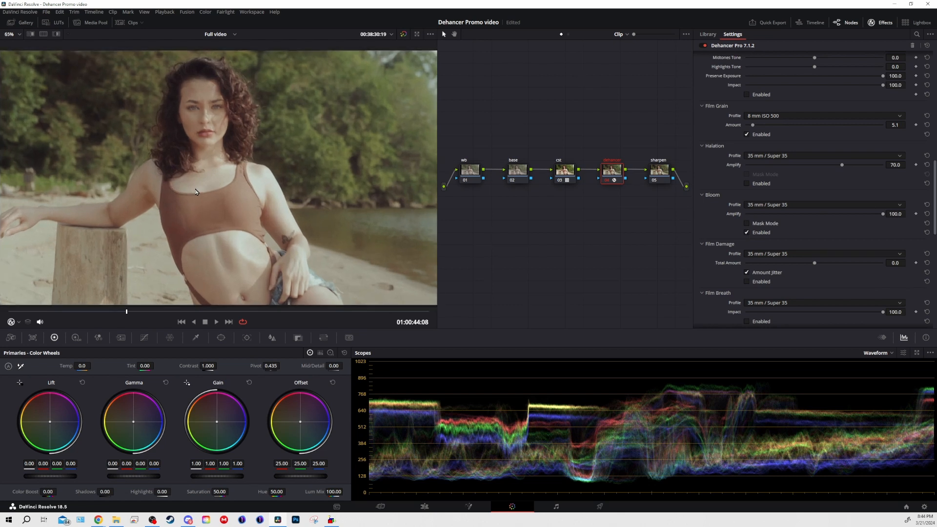
scroll(195, 192, "down", 1)
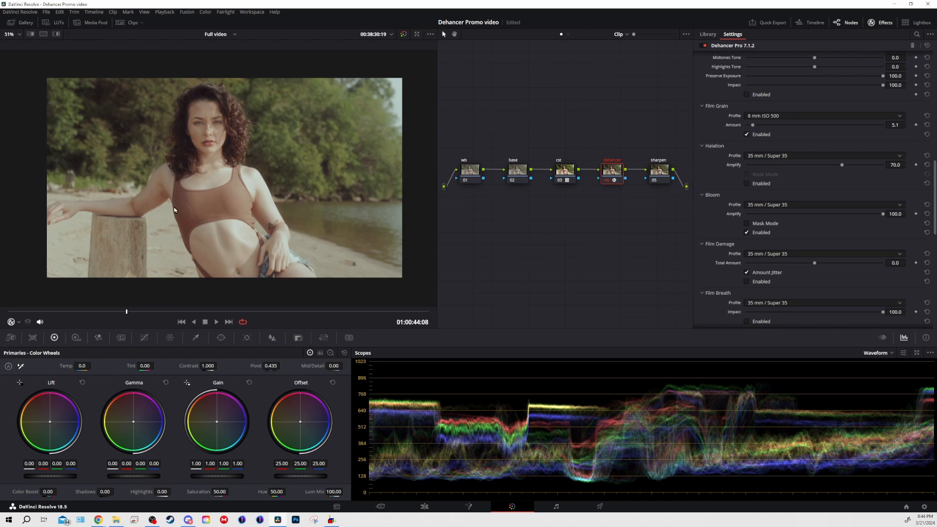
left_click(747, 232)
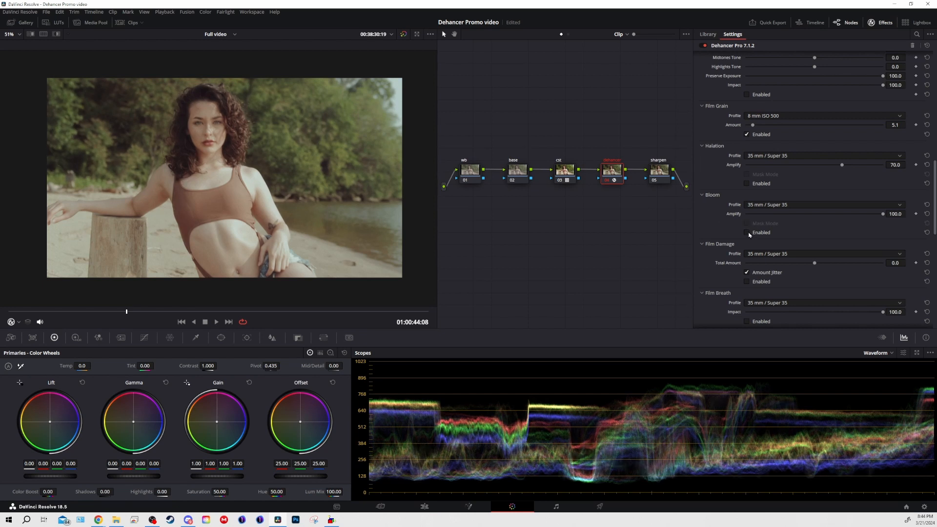
left_click(748, 232)
Enable Film Damage with the 35 mm / Super 35 profile and set its Total Amount to 35.0
scroll(764, 224, "down", 1)
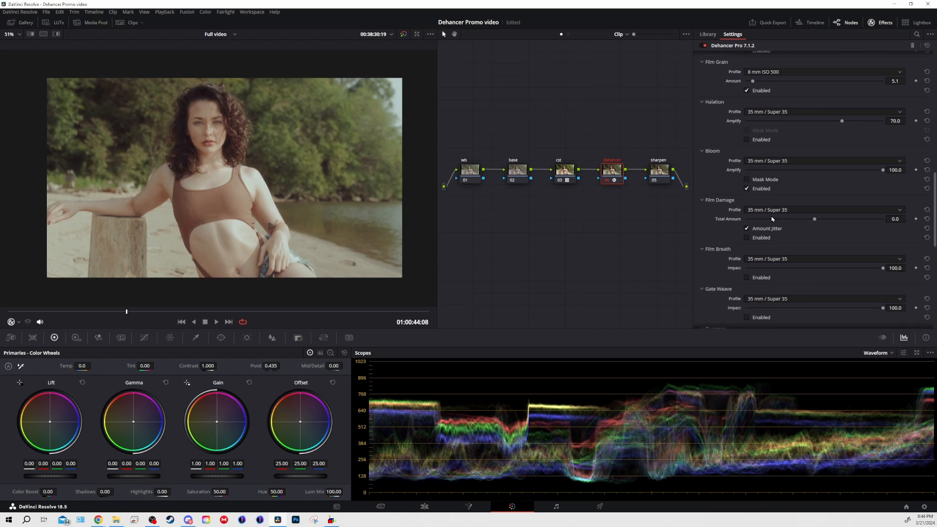
left_click(746, 238)
left_click(765, 211)
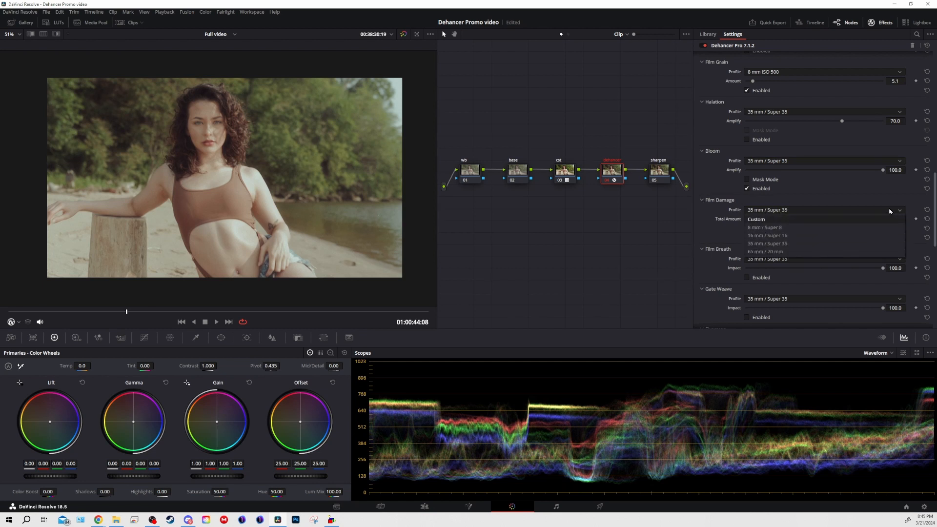
left_click(755, 211)
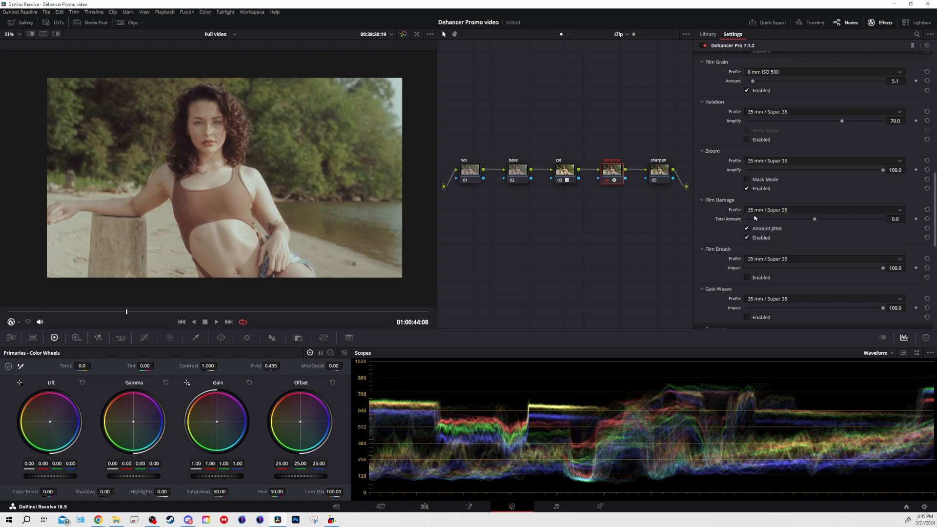
left_click_drag(815, 219, 863, 223)
Try Film Breath with the 8 mm / Super 8 profile and Impact at 100.0
scroll(740, 240, "down", 4)
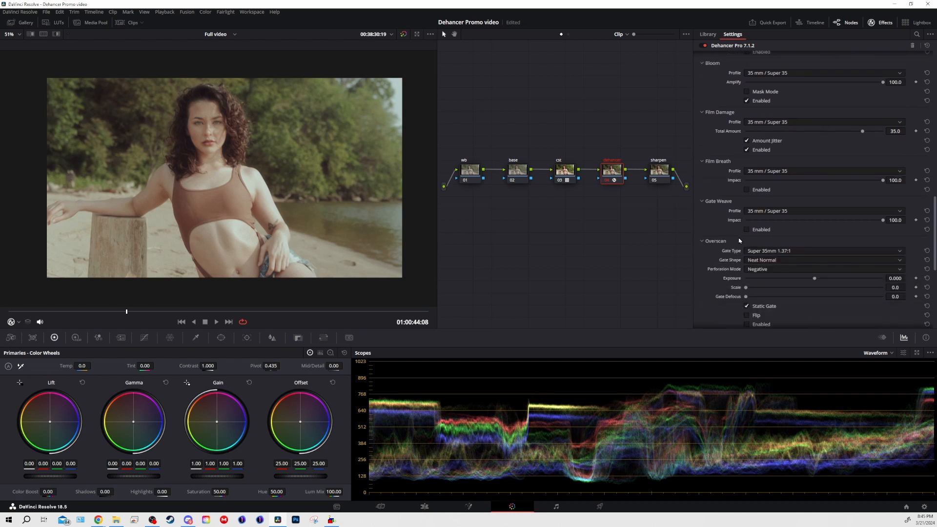
left_click(746, 190)
left_click(746, 190)
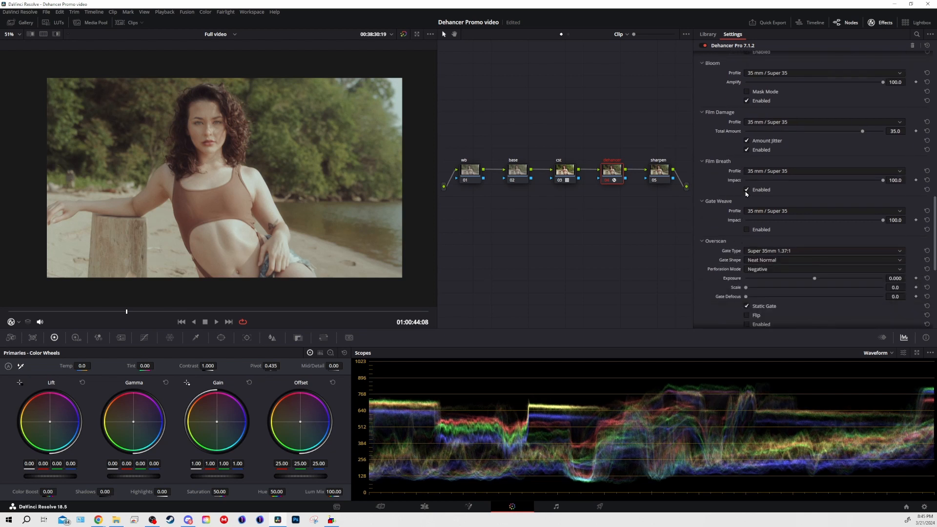
left_click(771, 172)
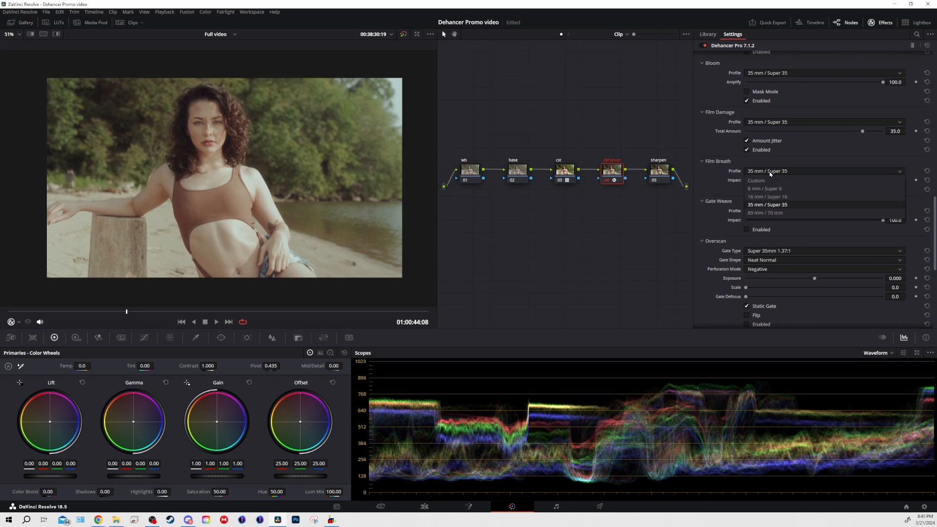
left_click(773, 188)
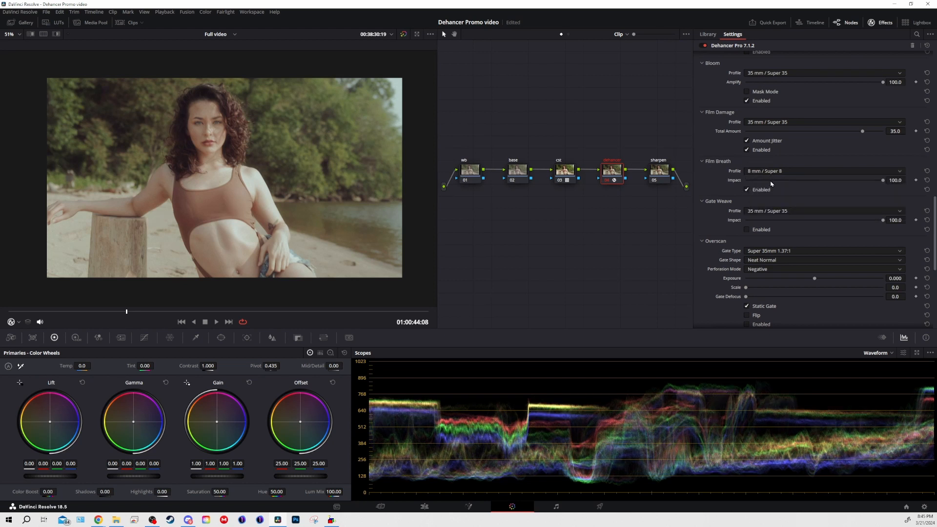
left_click_drag(807, 187, 888, 188)
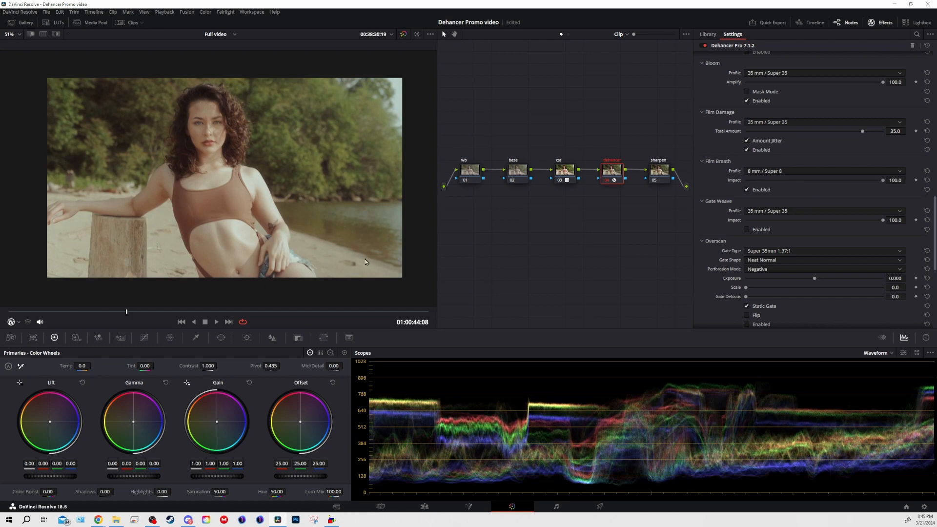
Play the clip to check the Film Breath effect in motion, and look over the playback performance options
left_click(217, 322)
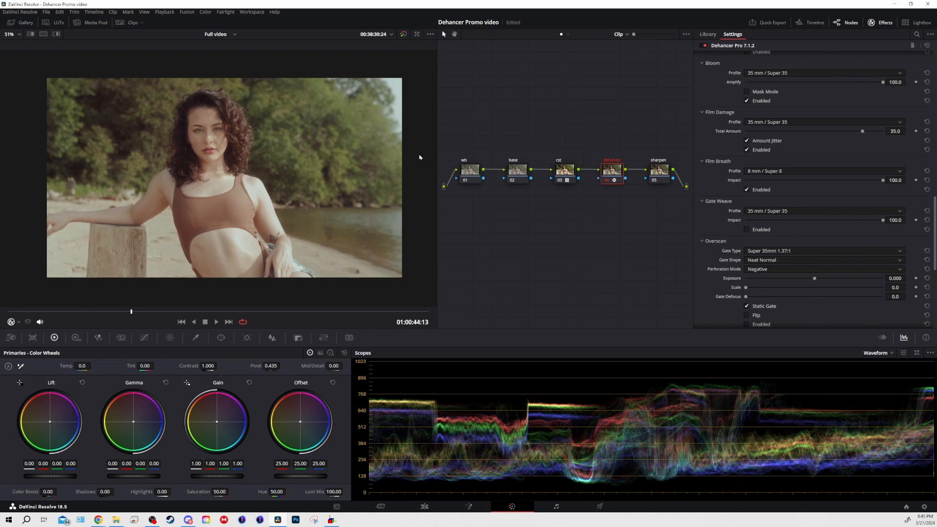
left_click(164, 12)
mouse_move(210, 28)
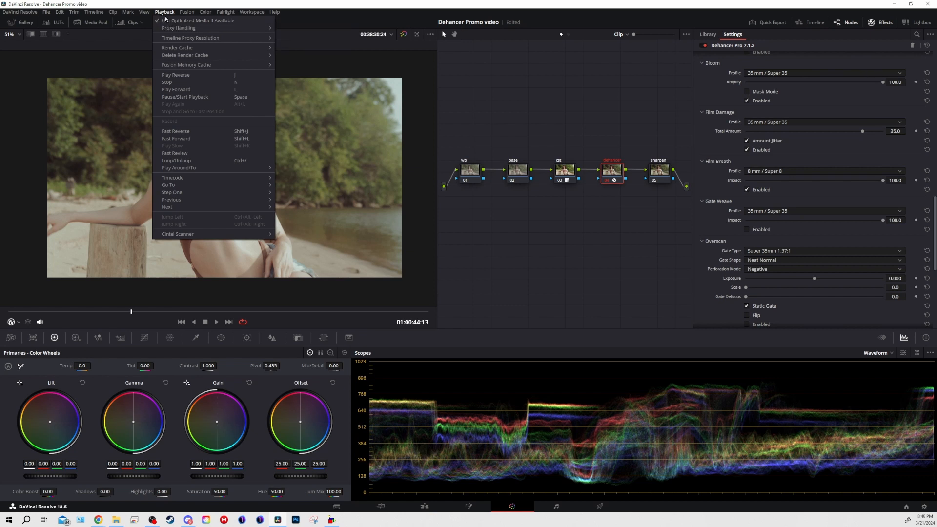
left_click(502, 259)
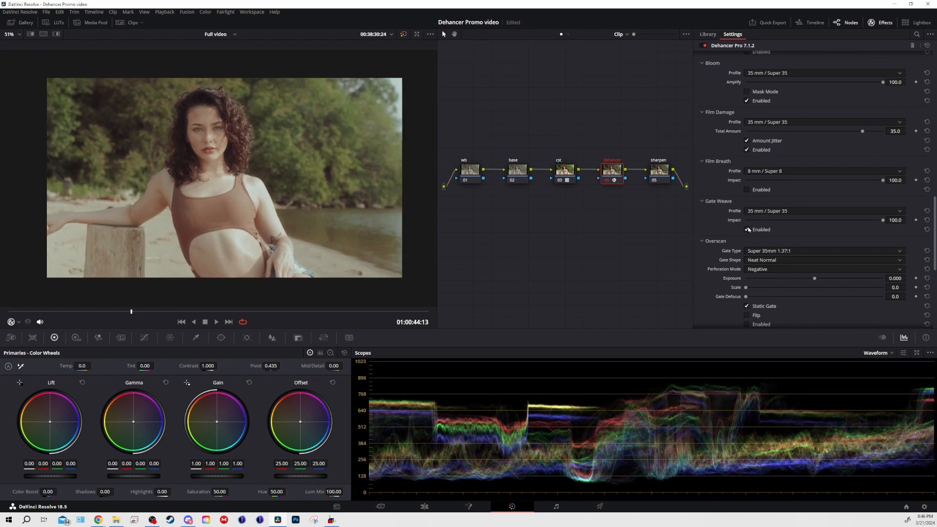
Try Gate Weave profiles 8 mm / Super 8 and 65 mm / 70 mm, with Impact at 70.4, and leave the effect disabled
left_click(775, 211)
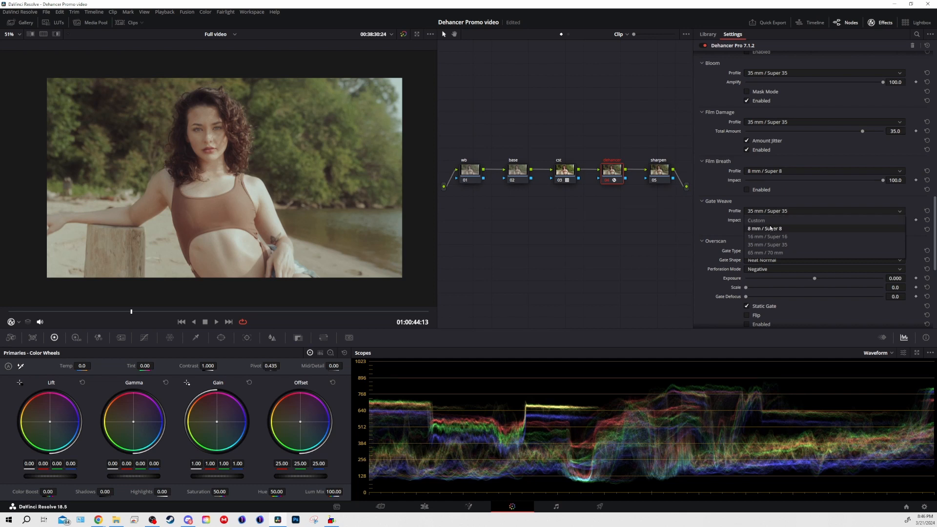
left_click(773, 229)
scroll(766, 215, "down", 3)
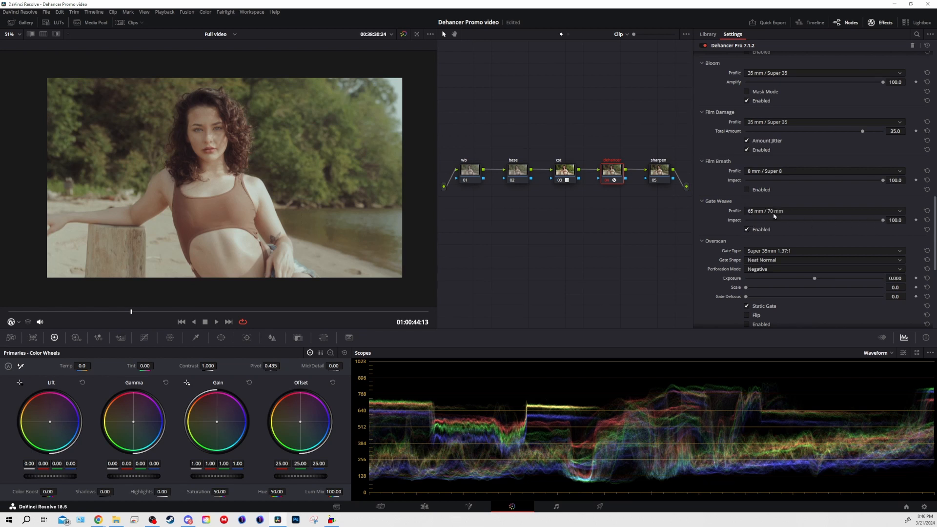
left_click(774, 215)
left_click(779, 213)
left_click_drag(747, 222, 842, 226)
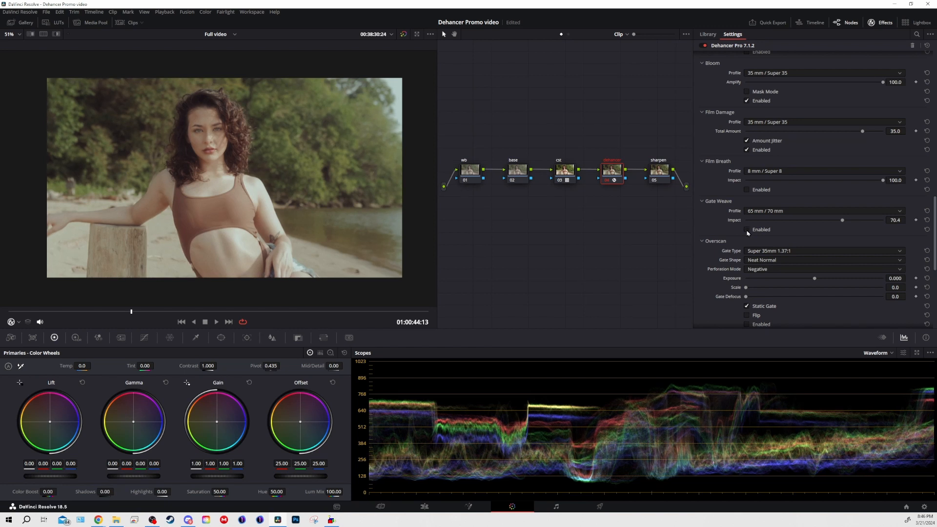
left_click(747, 230)
Enable Overscan and set its Gate Type to Super 8mm 1.33:1
scroll(748, 233, "down", 1)
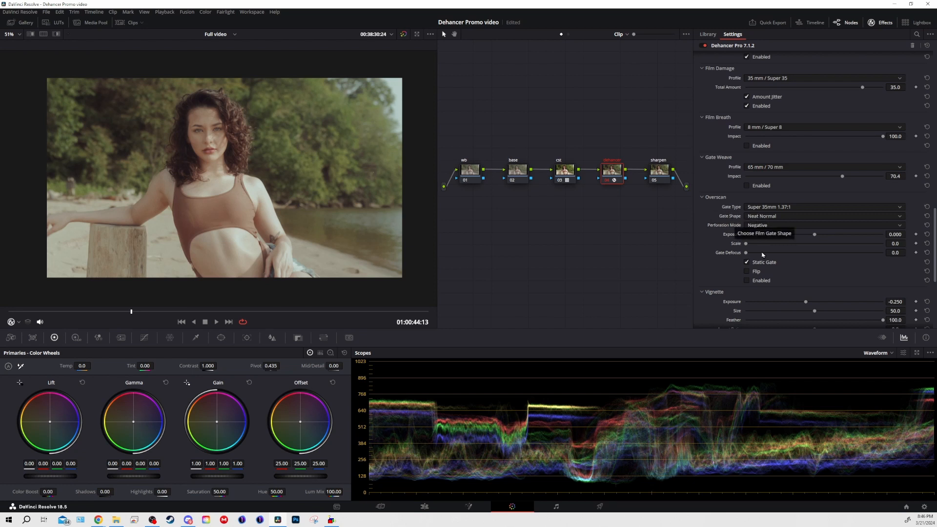
left_click(748, 281)
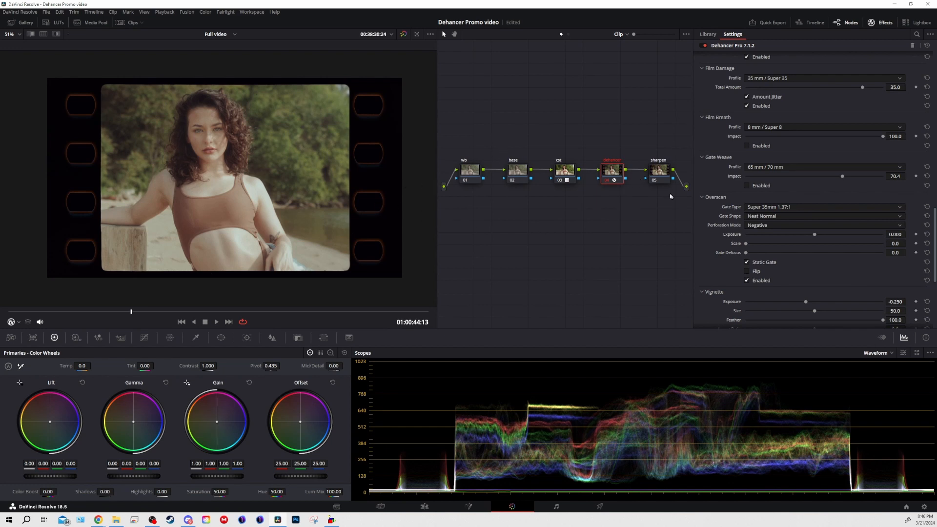
left_click(764, 207)
left_click(765, 216)
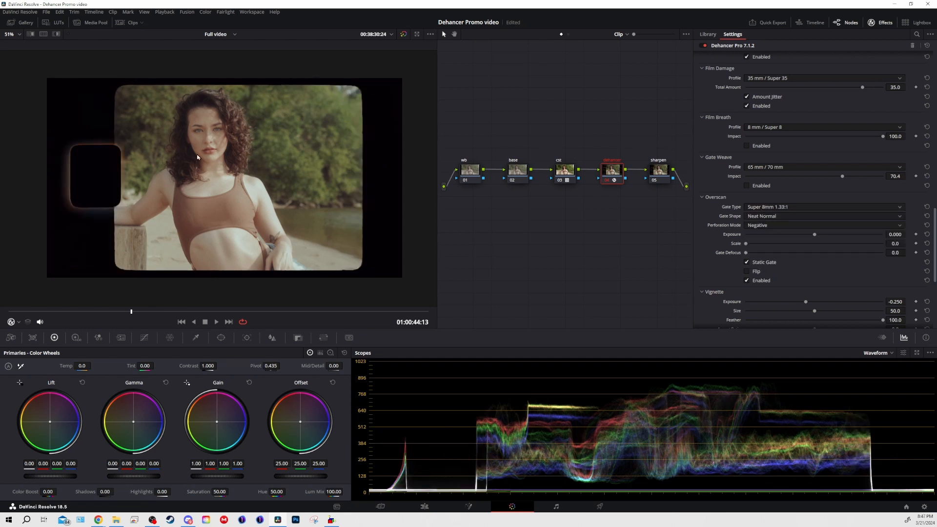
Try the Standard 16mm 1.37:1 and Super 16mm 1.66:1 gate types for Overscan
left_click(777, 207)
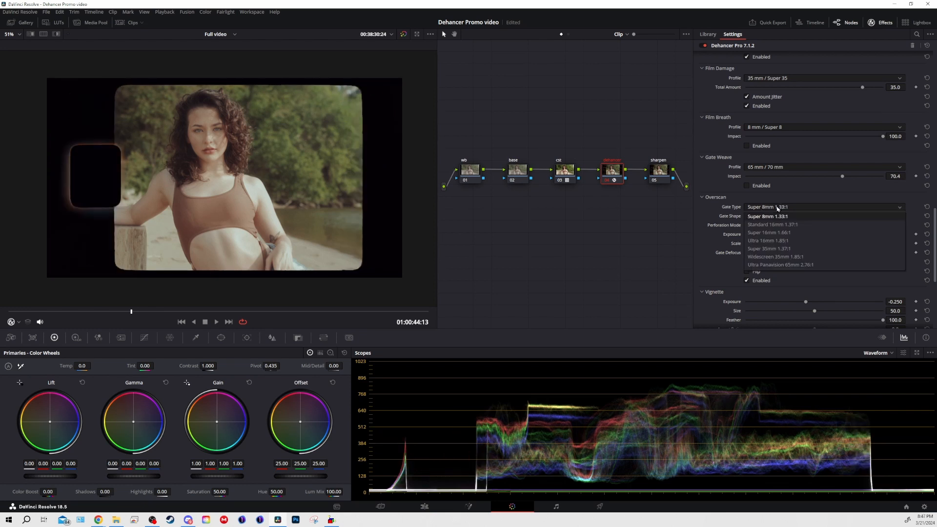
left_click(777, 208)
left_click(778, 208)
left_click(780, 223)
left_click(776, 210)
left_click(776, 225)
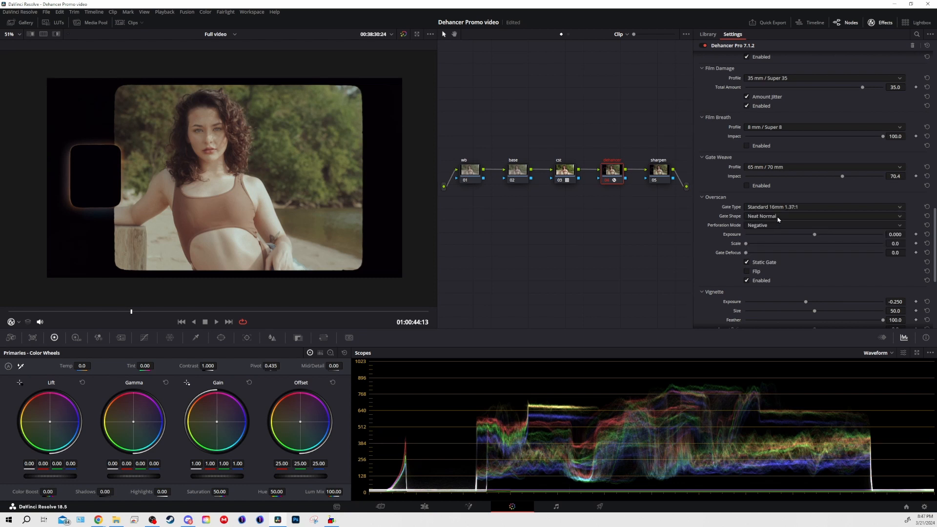
left_click(776, 208)
left_click(775, 233)
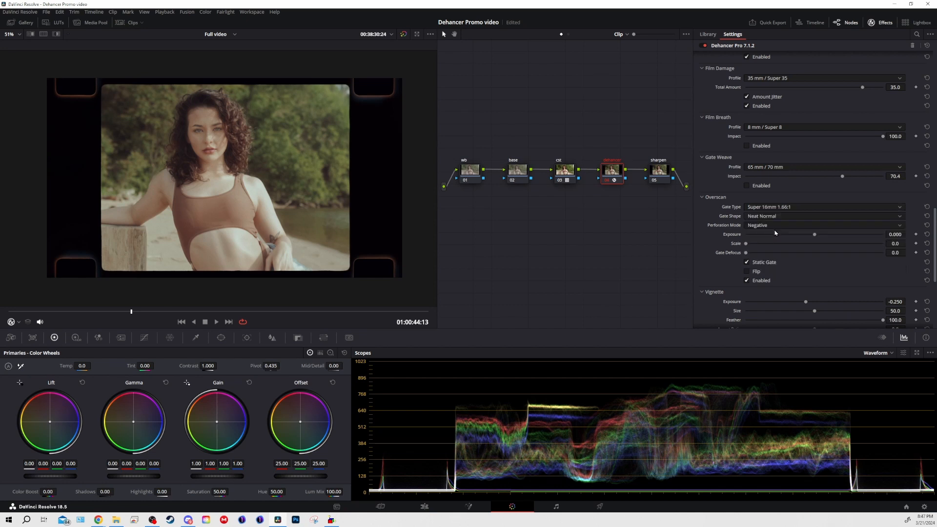
left_click(773, 207)
left_click(770, 234)
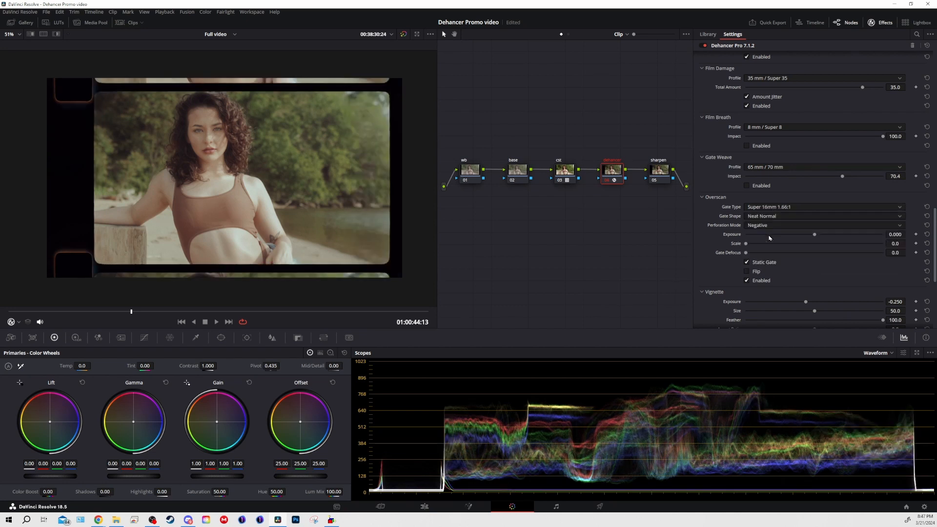
Try the Ultra 16mm 1.85:1 and Super 35mm 1.37:1 gate types for Overscan
left_click(765, 208)
left_click(771, 240)
left_click(764, 208)
left_click(773, 248)
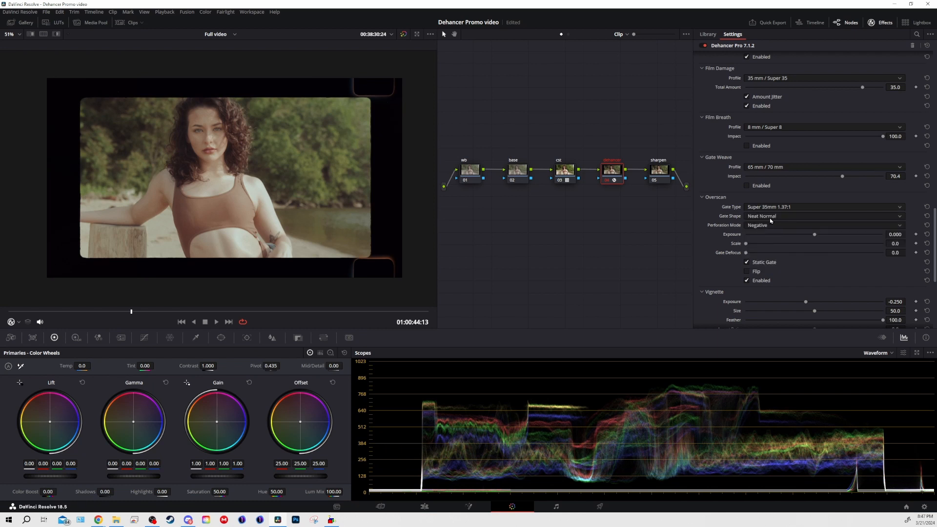
left_click(765, 208)
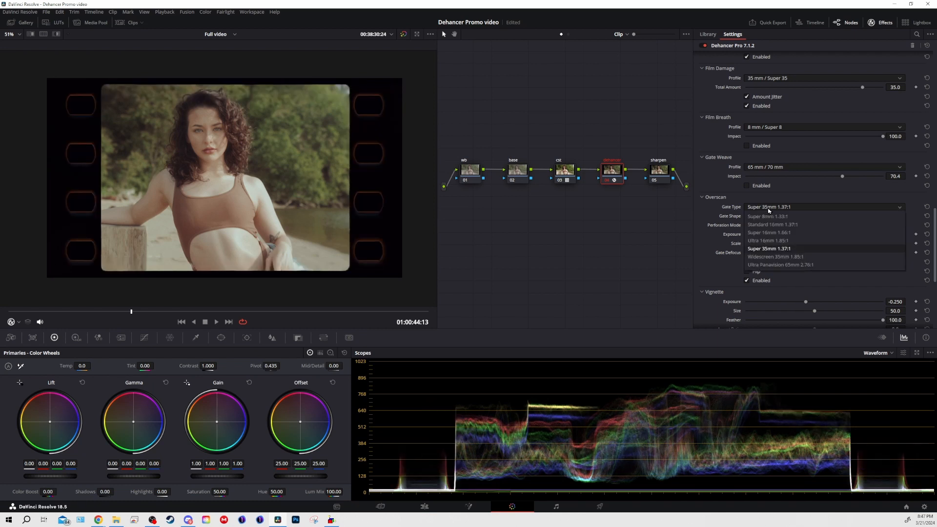
left_click(775, 249)
Try the Widescreen 35mm 1.85:1 gate type, and return Overscan to Super 8mm 1.33:1
left_click(774, 208)
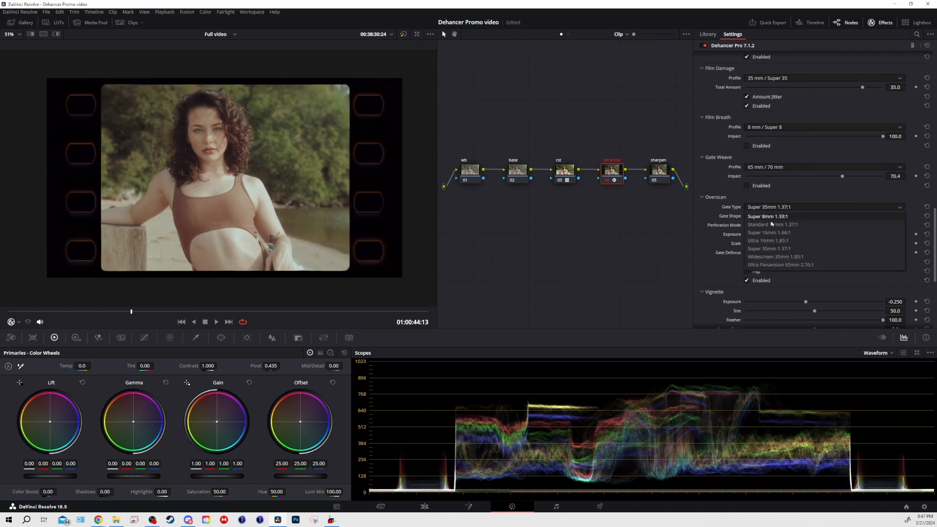
left_click(773, 255)
left_click(767, 209)
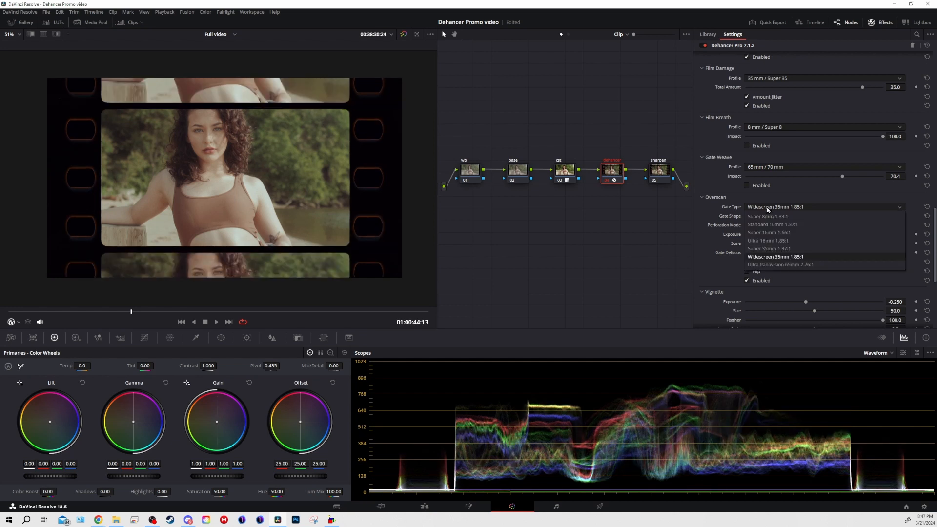
left_click(750, 216)
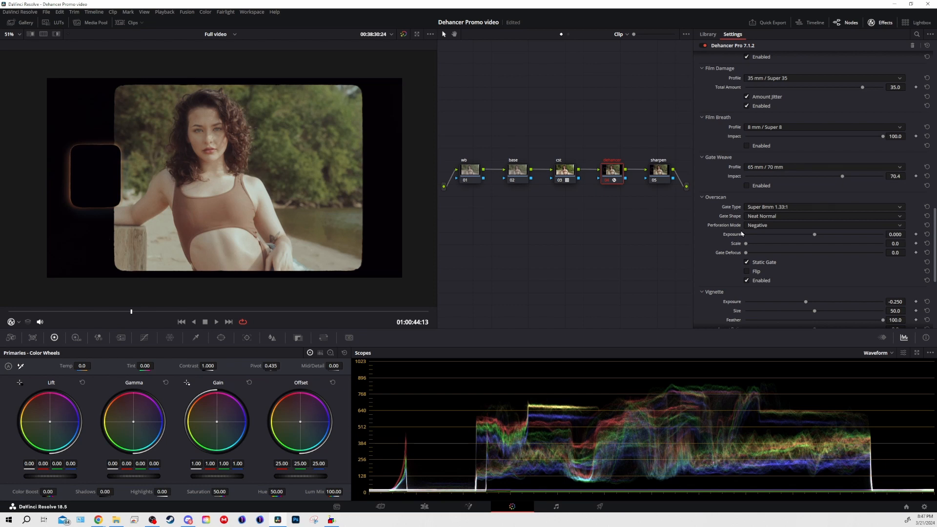
Try Overscan Exposure at 2.000 and Scale at 57.6, returning both to 0
left_click_drag(795, 235, 934, 231)
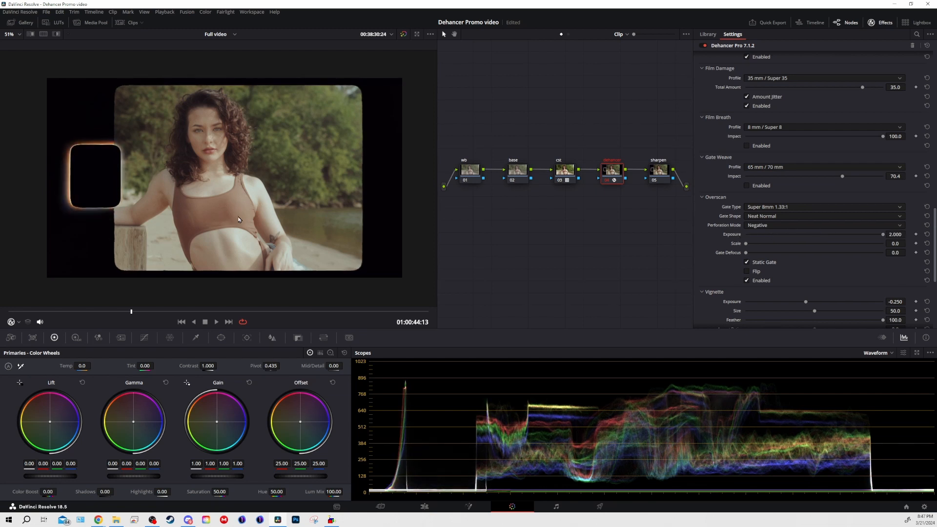
mouse_move(804, 236)
left_mouse_down()
mouse_move(742, 236)
mouse_move(815, 245)
left_mouse_up()
left_click(927, 234)
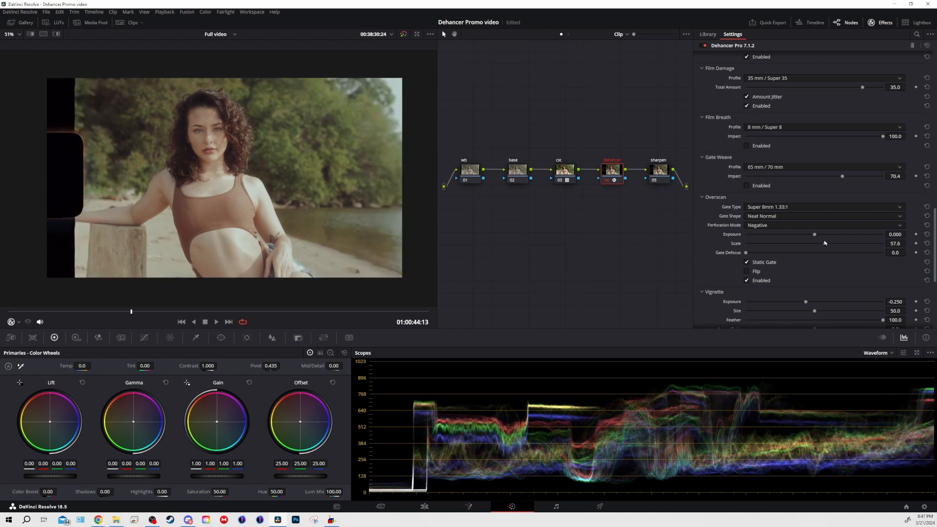
left_click_drag(825, 243, 743, 249)
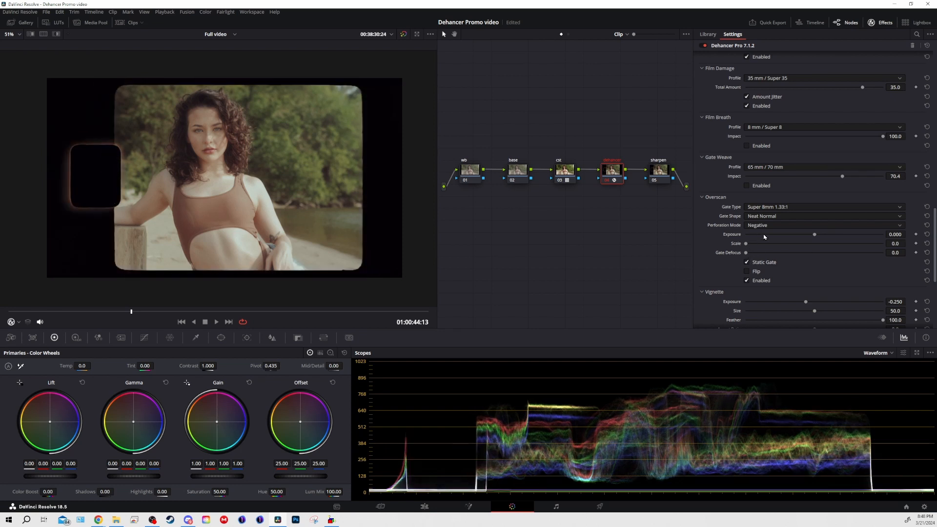
Set the Overscan Gate Defocus to 21.0 and test Flip, leaving it off
left_click_drag(749, 253, 735, 271)
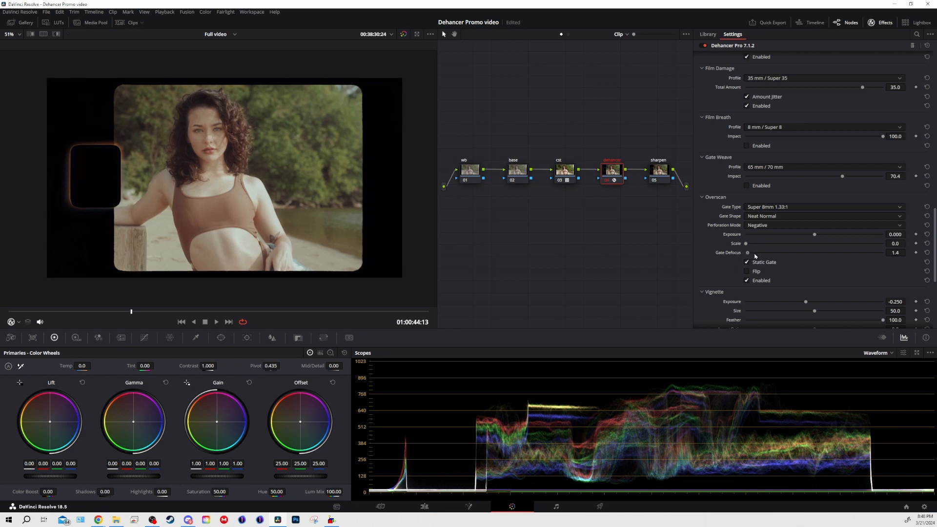
left_click_drag(746, 252, 775, 257)
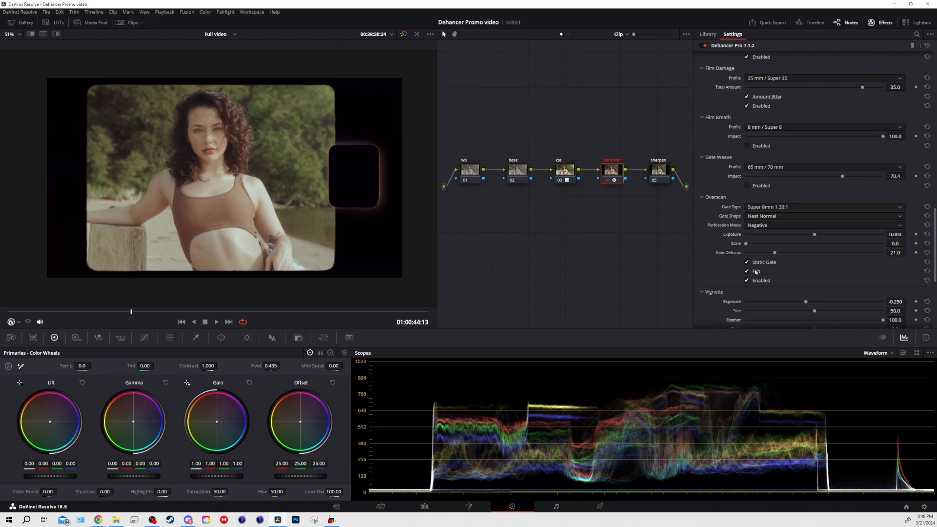
left_click(756, 272)
Try the Vignette at low and high Exposure up to 2.000, and leave it disabled
scroll(793, 283, "down", 5)
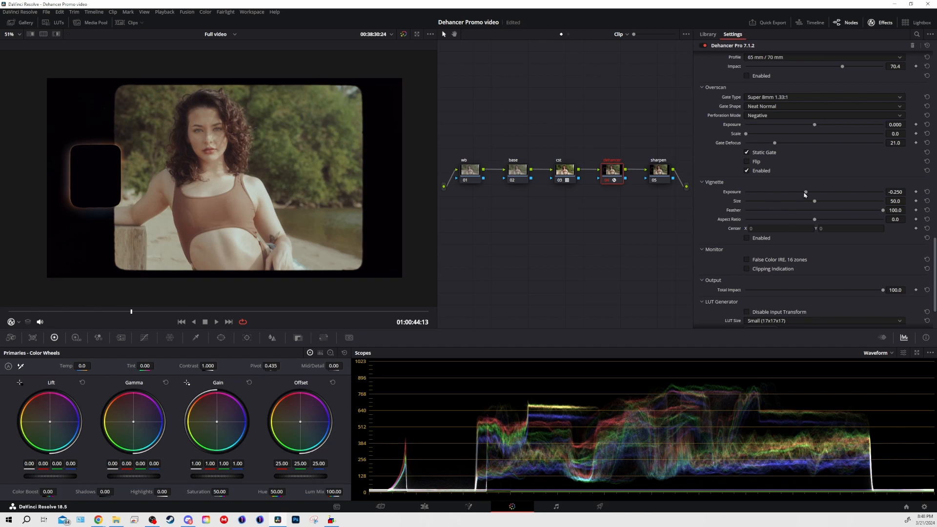
left_click_drag(805, 195, 815, 193)
left_click(760, 239)
left_click(875, 192)
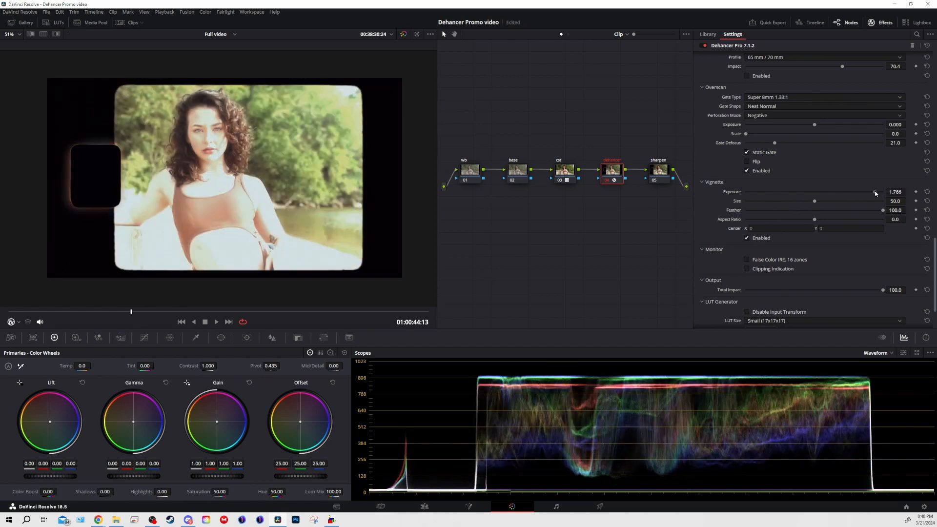
left_click_drag(875, 192, 736, 201)
left_click_drag(826, 200, 886, 201)
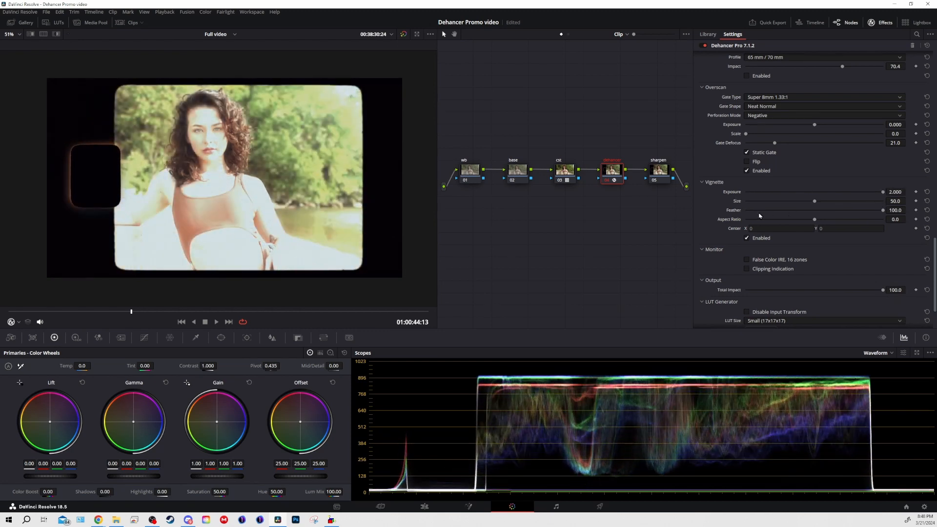
left_click(748, 239)
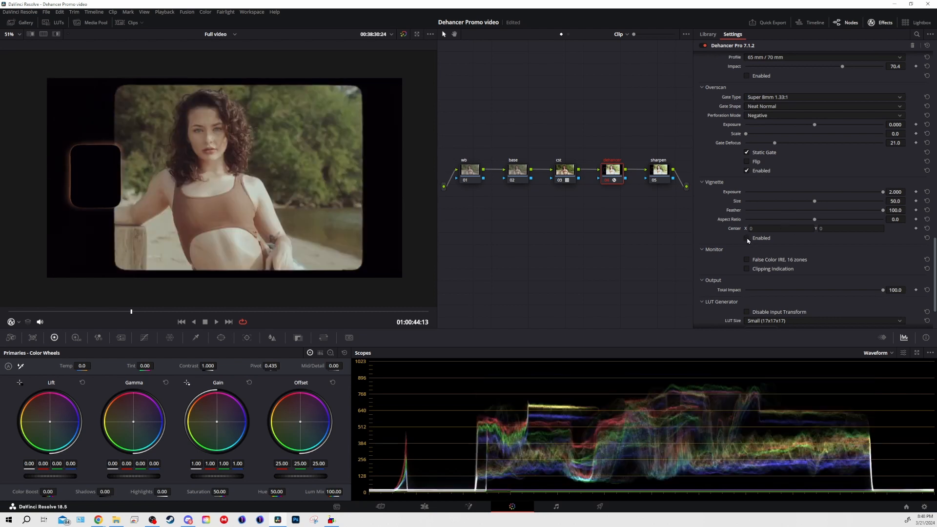
Inspect the image's exposure zones with False Color IRE, 16 zones, and turn the overlay back off
scroll(749, 254, "down", 3)
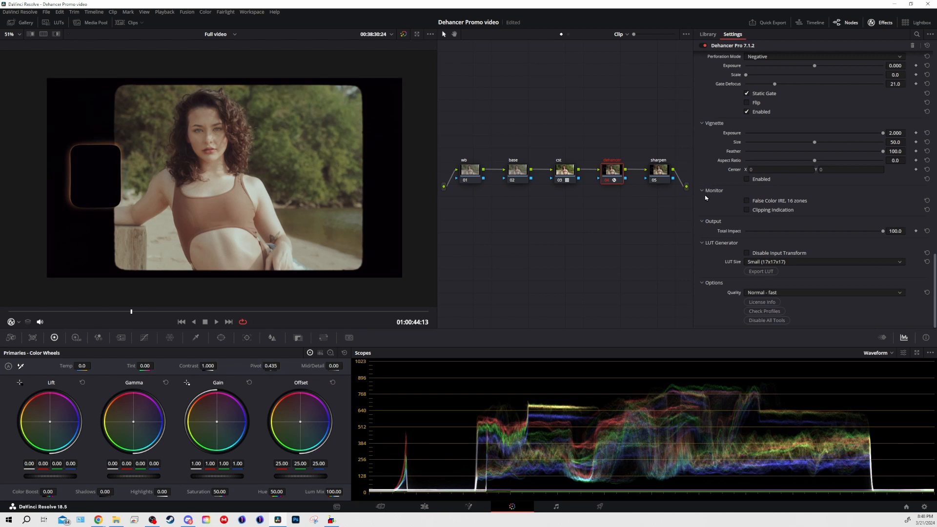
left_click(746, 201)
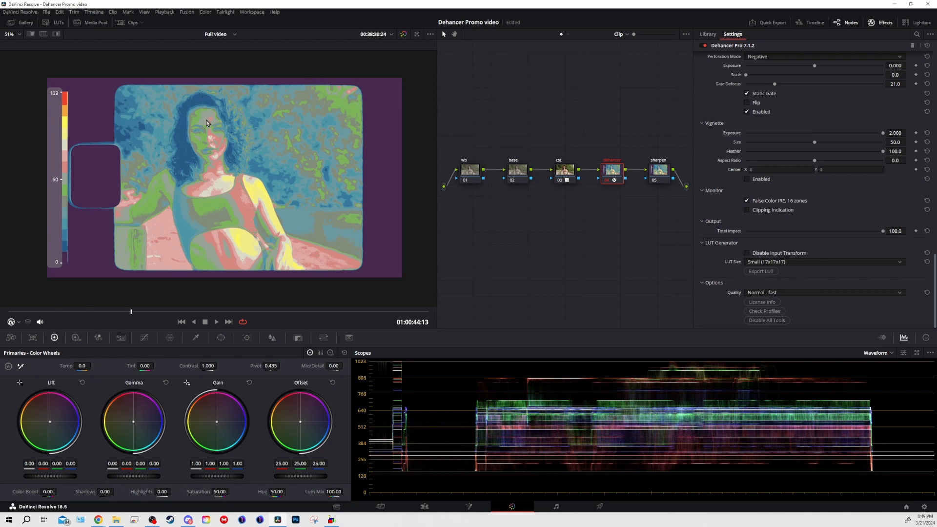
left_click(746, 201)
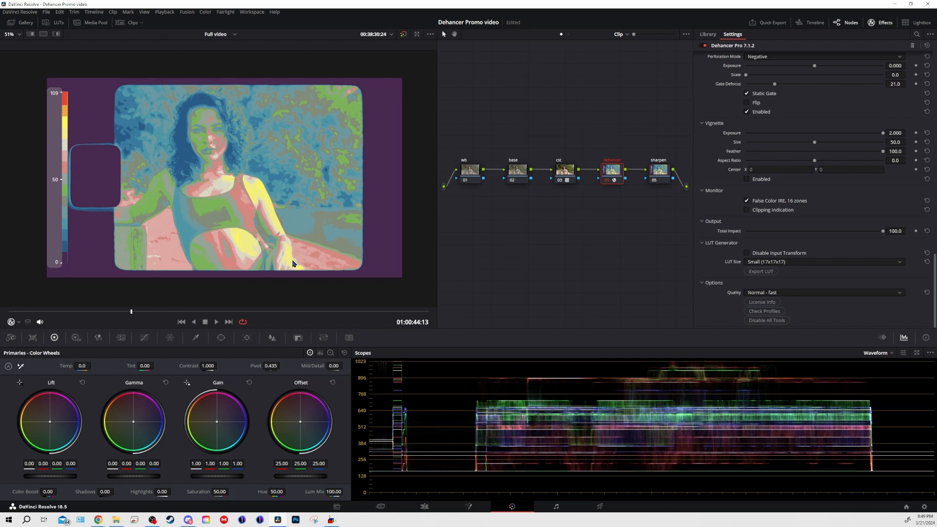
left_click(747, 201)
left_click(746, 200)
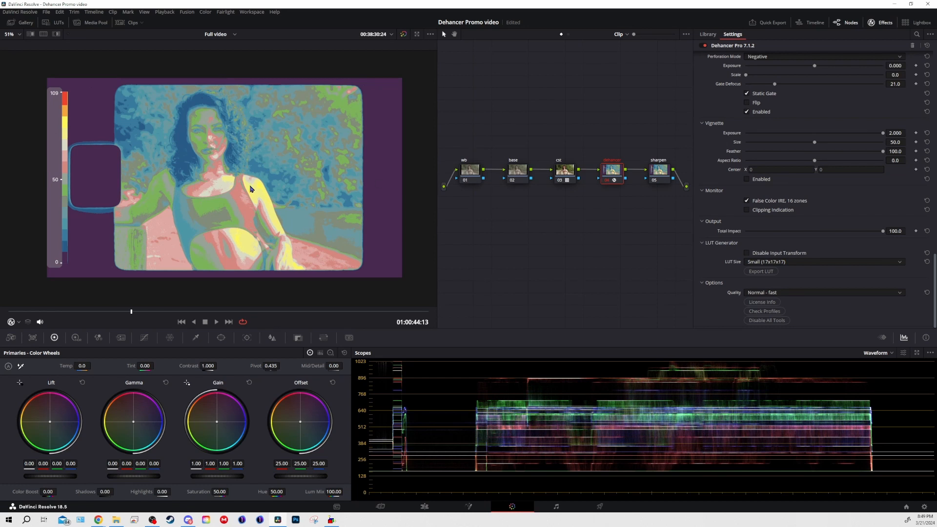
left_click(747, 202)
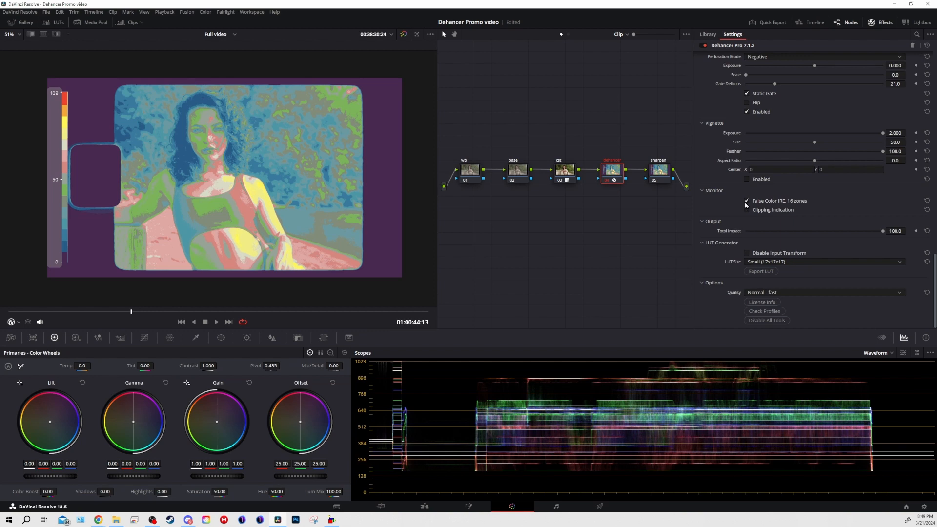
left_click(749, 204)
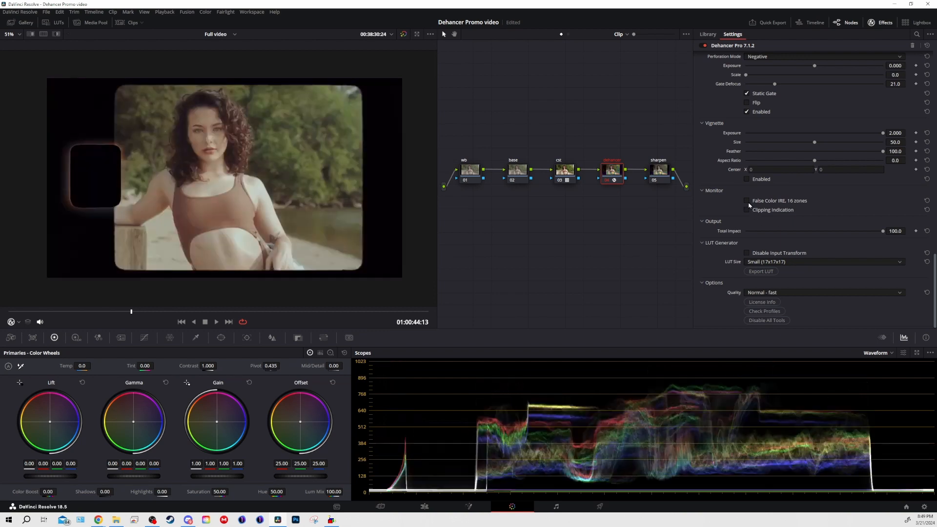
Try the Output Total Impact at 0.0 and return it to 100.0
left_click_drag(818, 232, 926, 238)
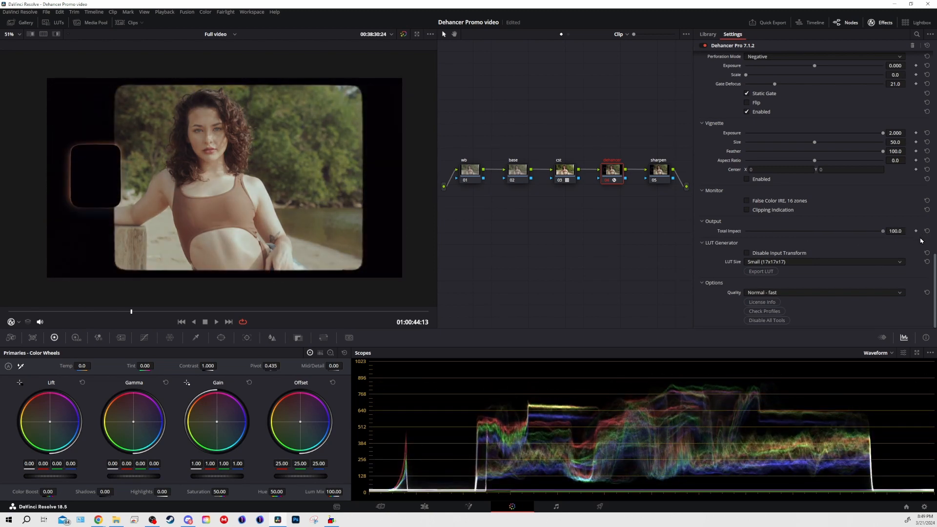
scroll(782, 179, "up", 8)
scroll(787, 168, "down", 8)
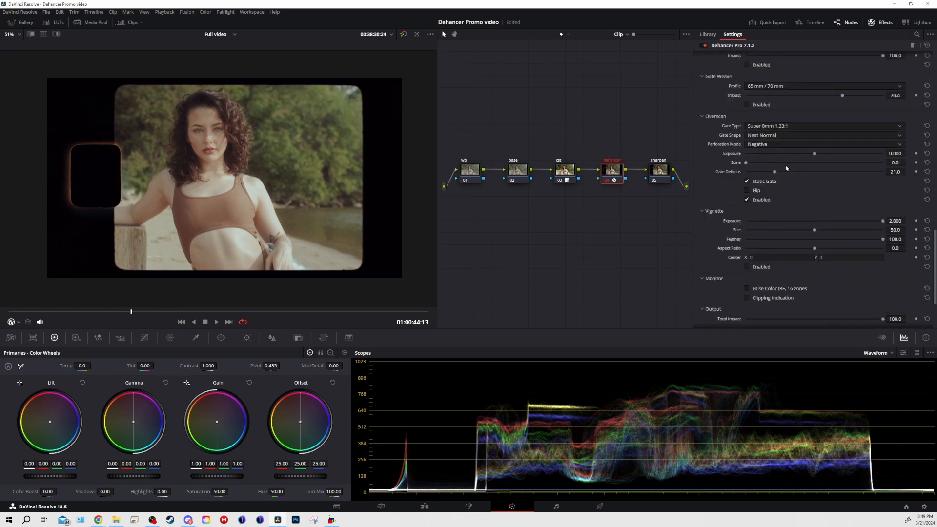
left_click_drag(867, 235, 709, 233)
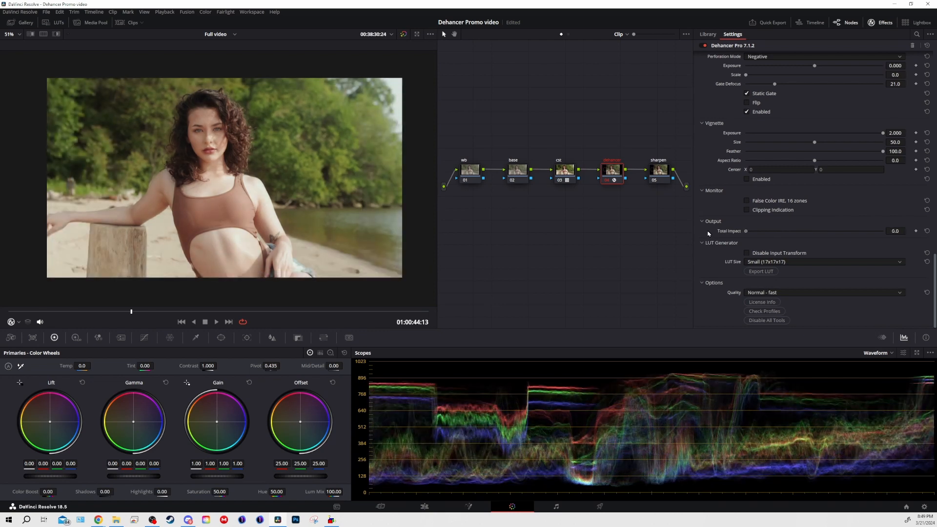
left_click_drag(913, 246, 935, 237)
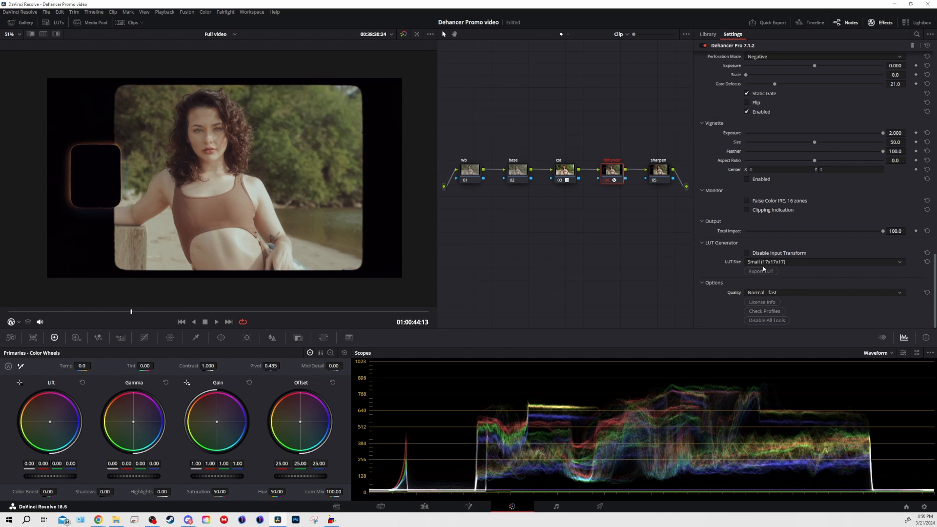
Review the Quality choices in Options and keep Normal - fast
scroll(740, 160, "up", 3)
scroll(754, 270, "down", 3)
left_click(801, 293)
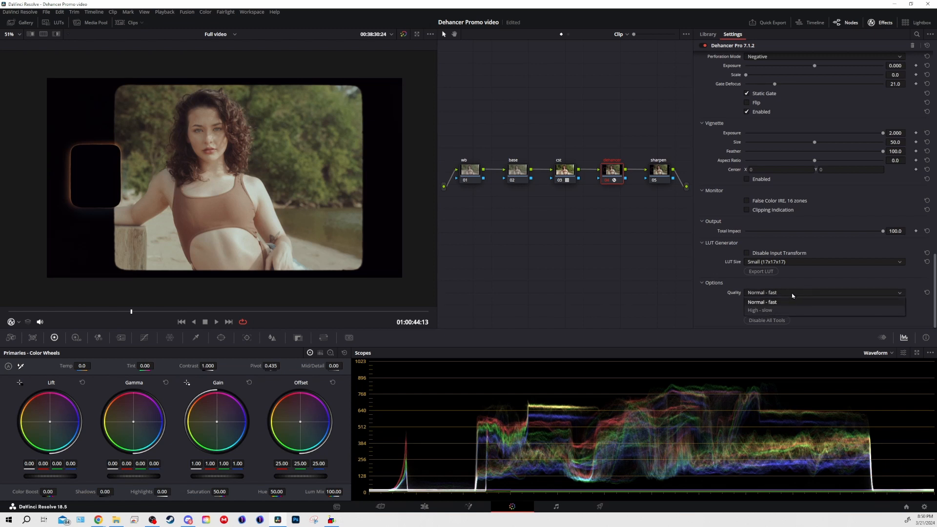
left_click(779, 302)
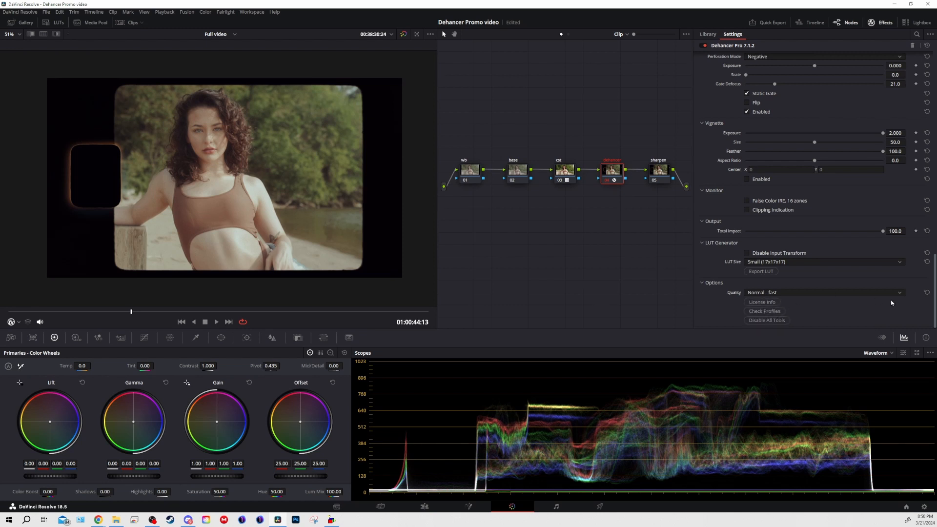
Look through the Kodak stocks among the Film profiles, keeping Kodak Vision3 500T
left_click_drag(932, 309, 930, 79)
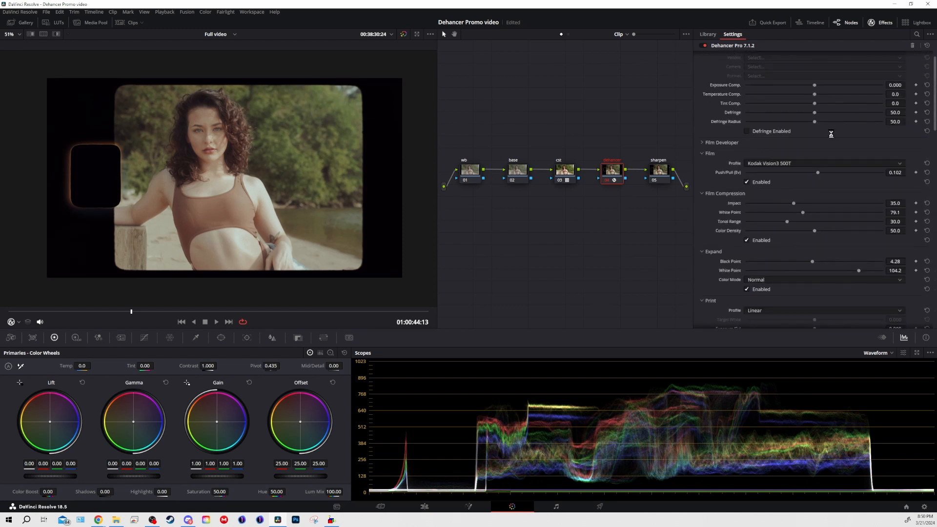
scroll(772, 167, "up", 1)
left_click(772, 182)
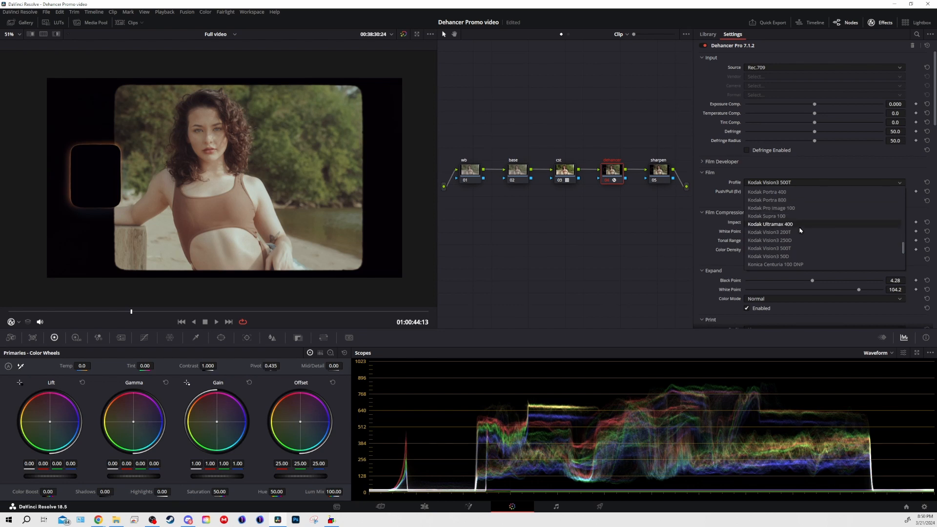
scroll(775, 195, "up", 1)
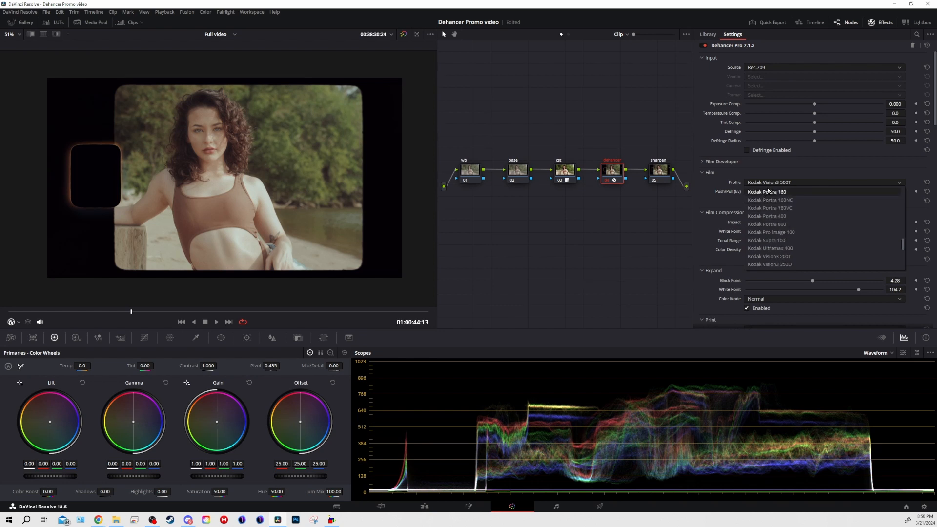
left_click(784, 182)
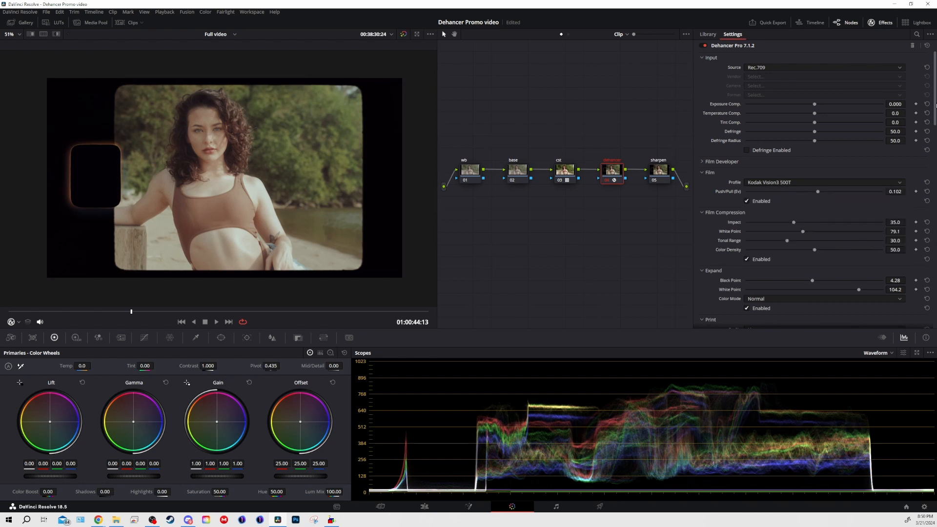
Review the available Print profiles, leaving Linear selected, and look over the settings down to Options
left_click_drag(935, 108, 935, 264)
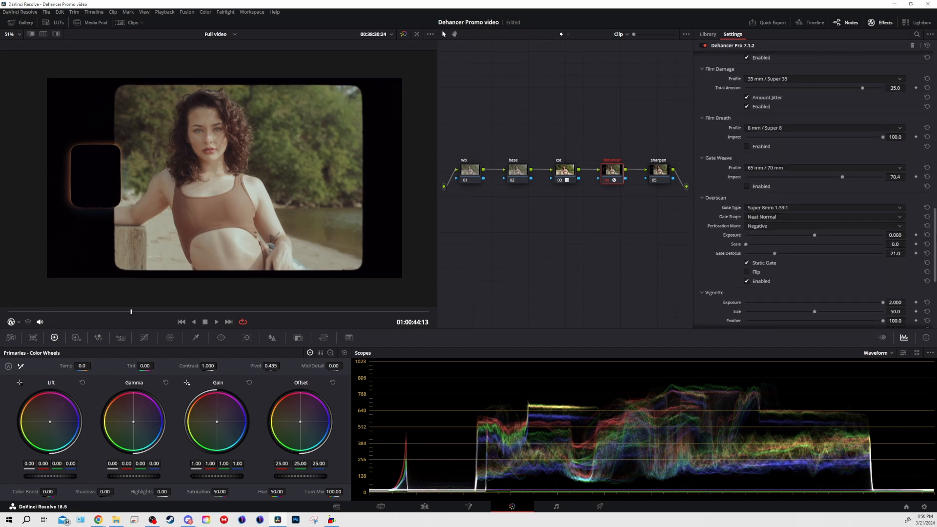
scroll(859, 158, "up", 8)
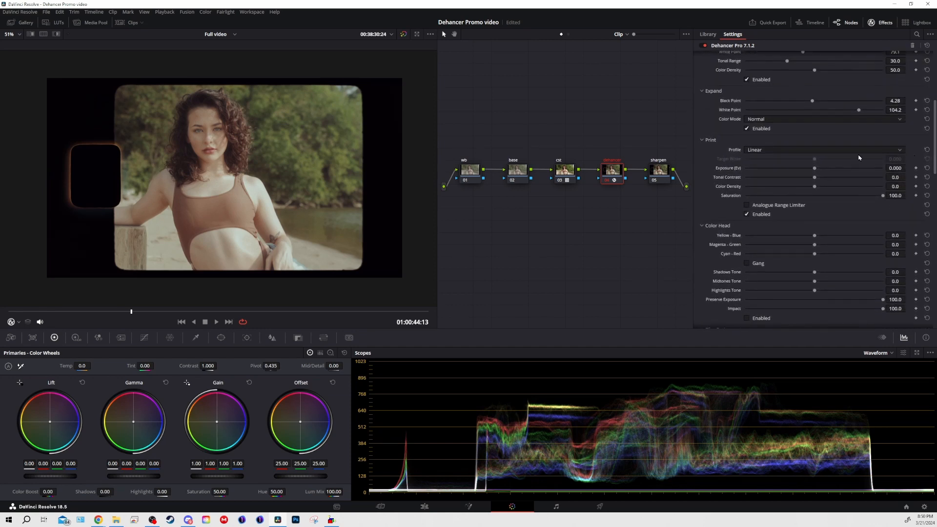
left_click(808, 144)
left_click(808, 147)
left_click(795, 143)
left_click(792, 150)
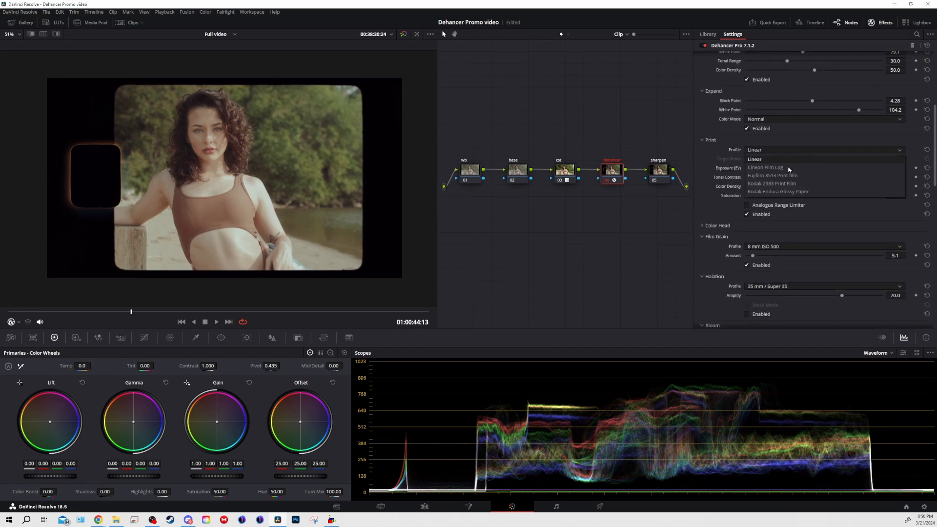
left_click_drag(935, 172, 934, 327)
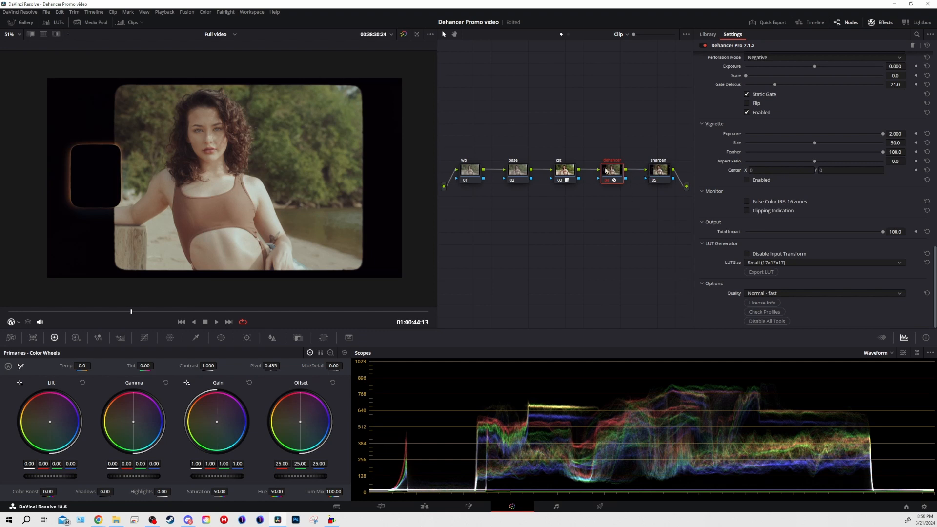
Browse the full range of Film profiles from Svema Type-42 up to Adox Color Implosion 100, keeping Kodak Vision3 500T
scroll(783, 192, "up", 10)
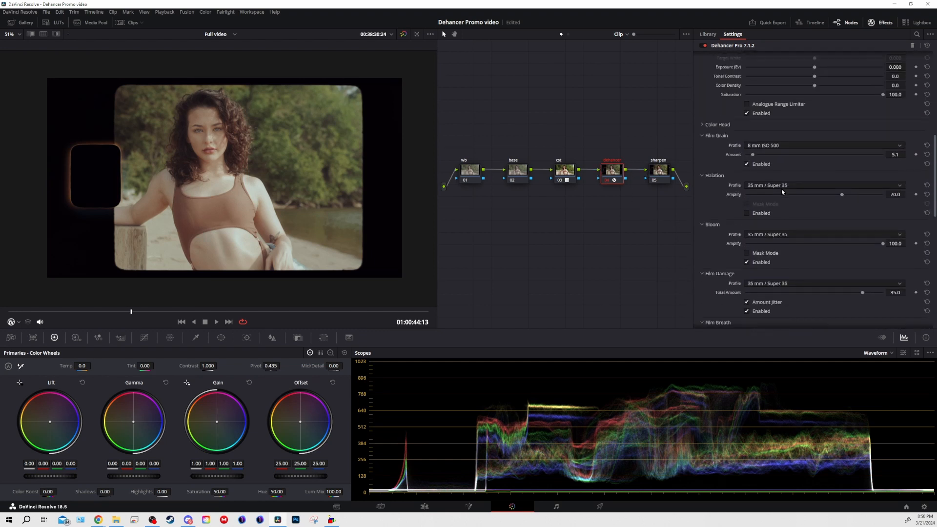
scroll(783, 192, "up", 5)
scroll(772, 183, "up", 6)
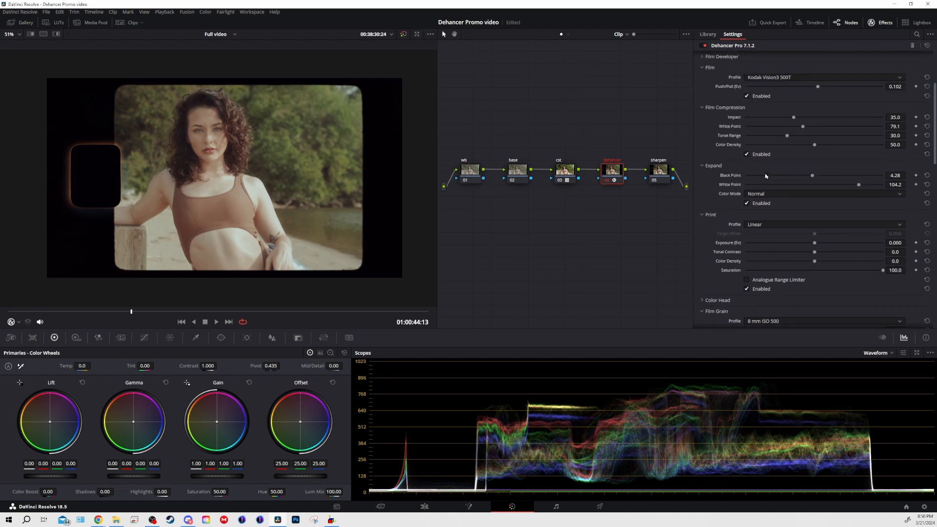
left_click(772, 183)
left_click(772, 185)
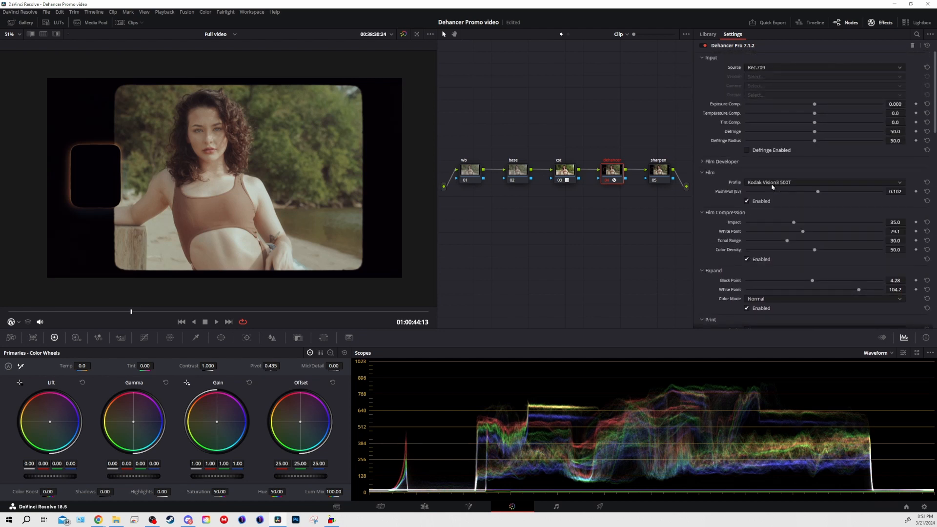
left_click(773, 186)
scroll(791, 215, "down", 10)
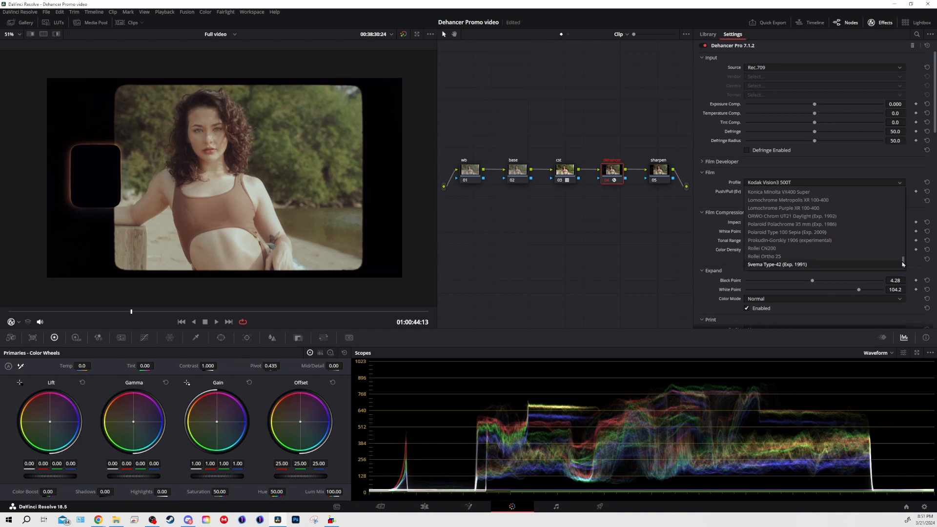
left_click_drag(903, 261, 904, 259)
scroll(903, 261, "up", 1)
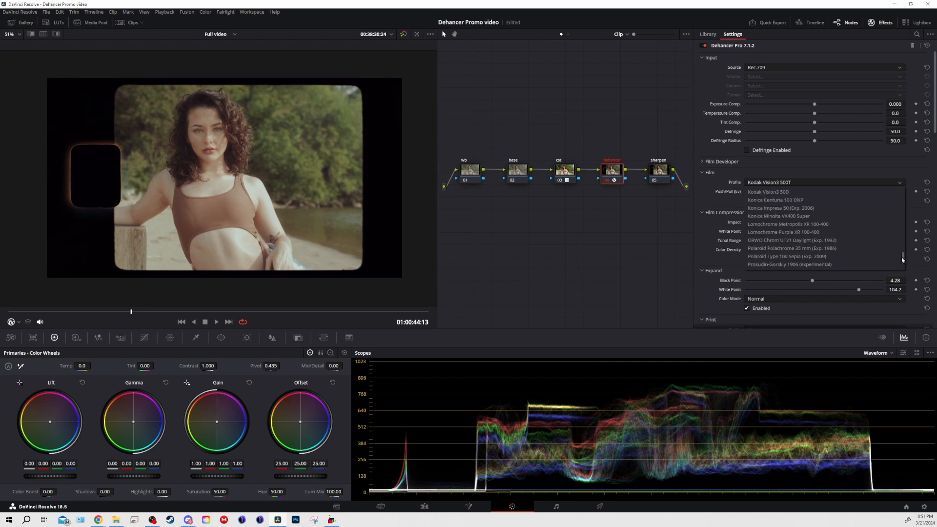
scroll(903, 259, "up", 5)
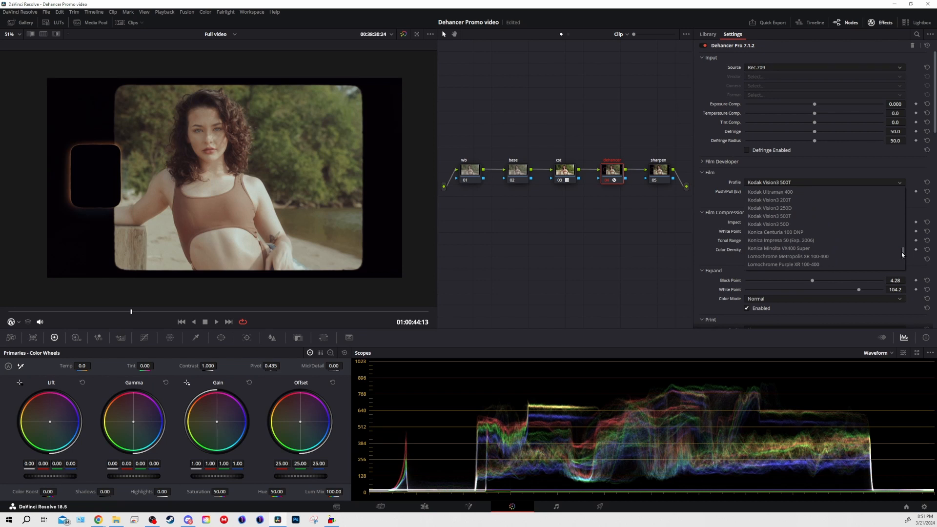
left_click_drag(901, 247, 894, 190)
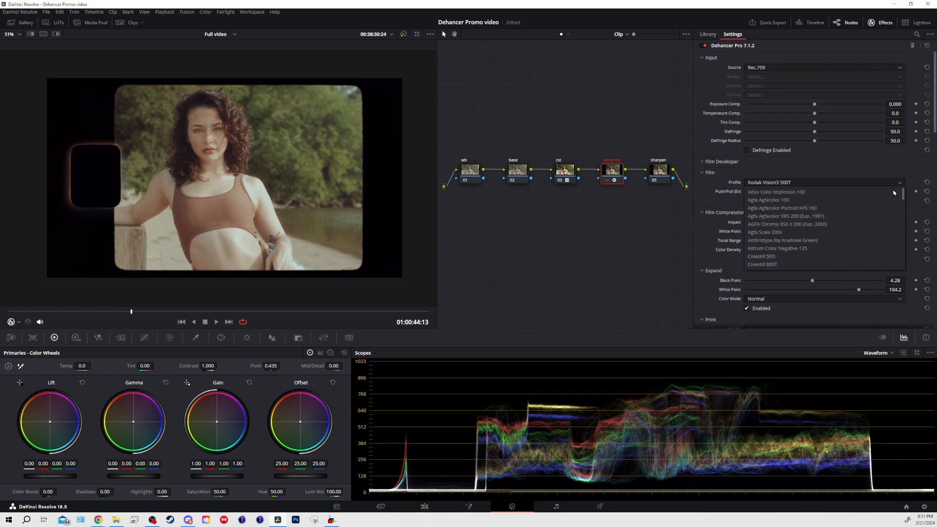
left_click(867, 181)
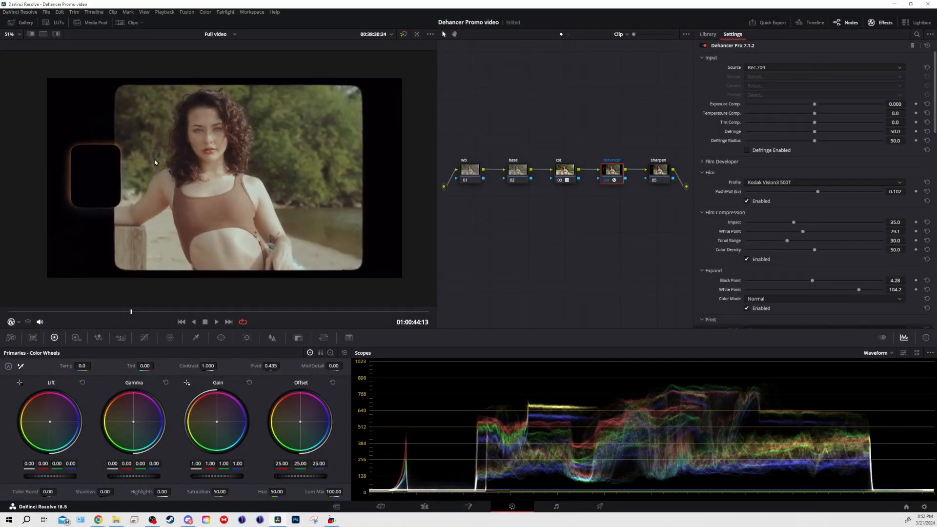
Compare the clip with the dehancer node bypassed and active, leaving the node enabled
left_click(608, 176)
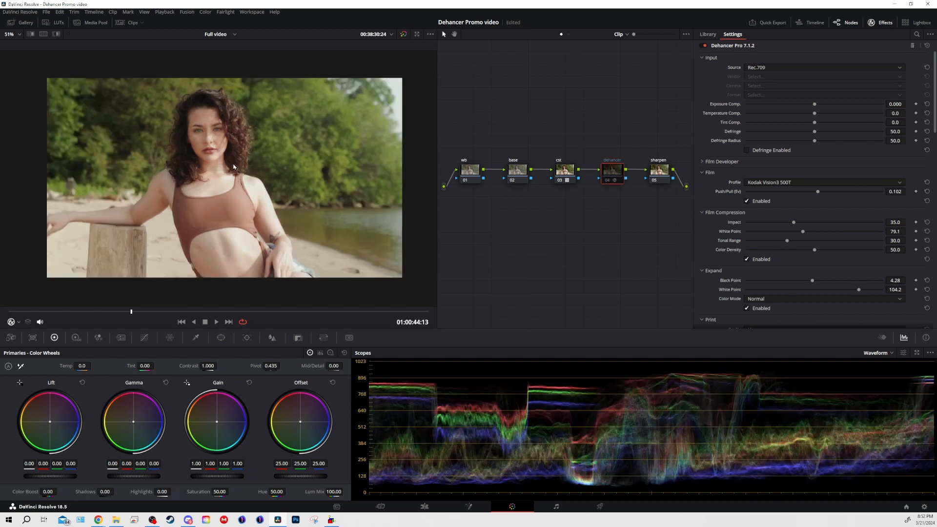
key("ctrl+d")
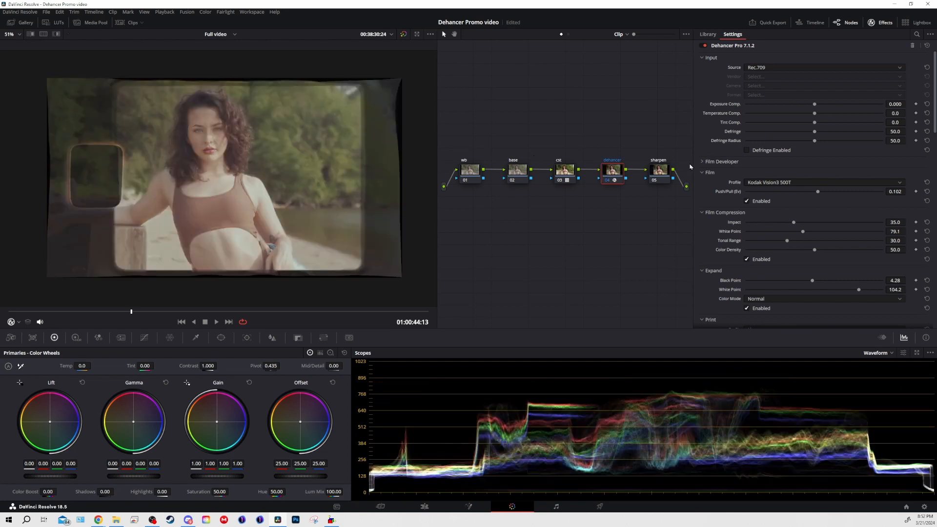
scroll(786, 221, "down", 5)
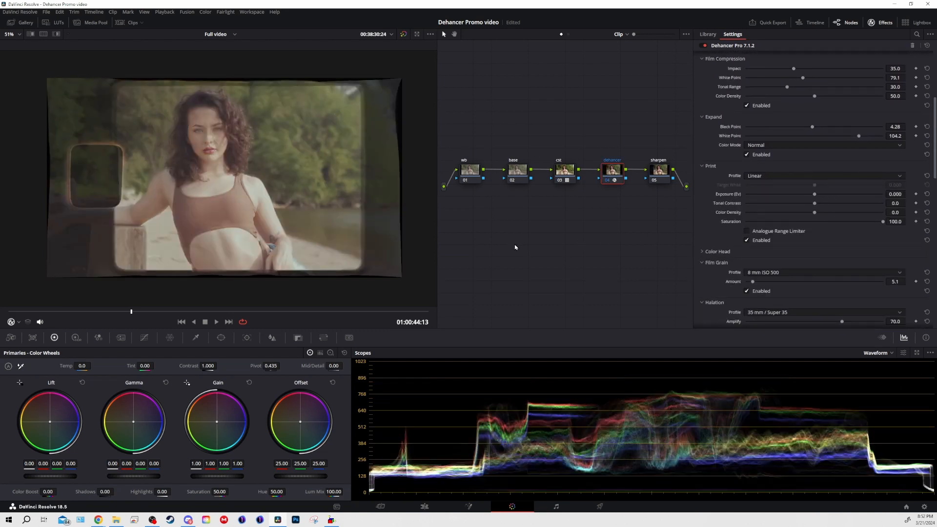
Check the graded look at 01:00:44:00 with the viewer enlarged to 59%, and review the Overscan and Output settings
left_click_drag(130, 313, 119, 313)
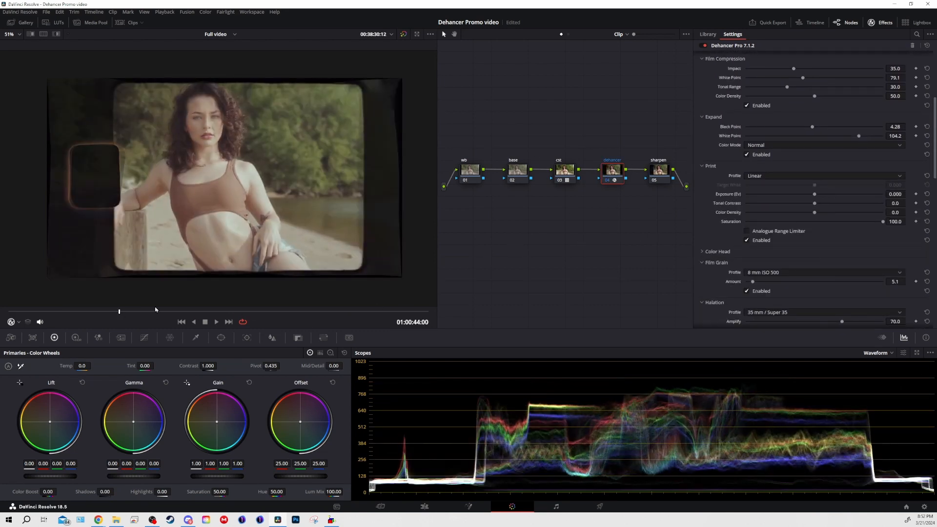
scroll(804, 271, "down", 10)
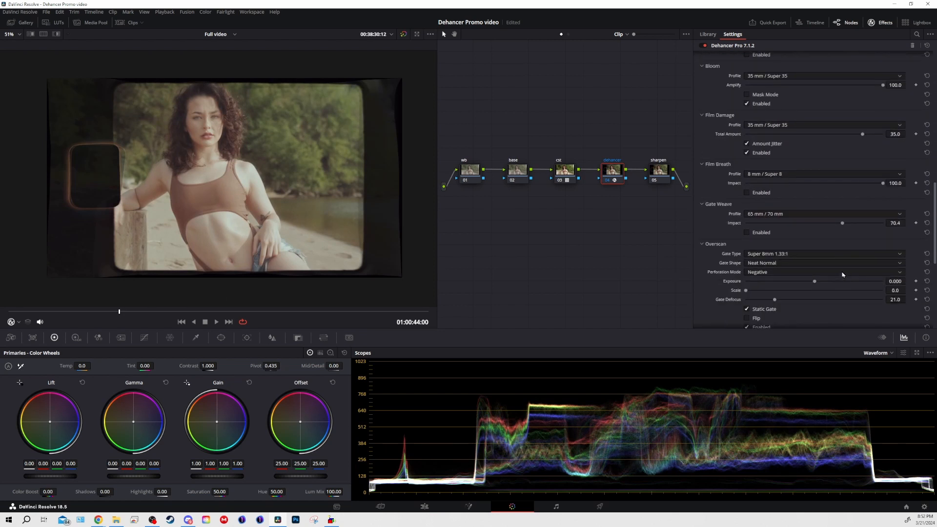
scroll(843, 274, "down", 2)
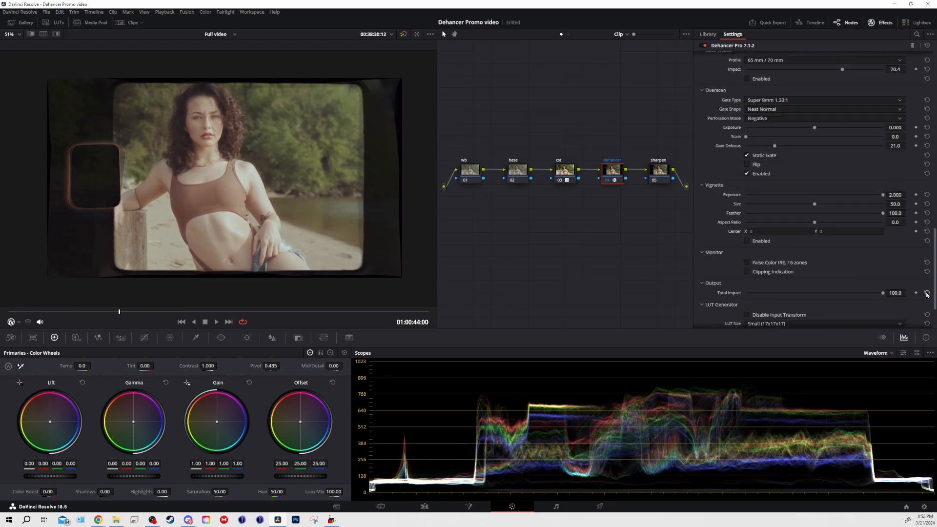
scroll(358, 161, "up", 1)
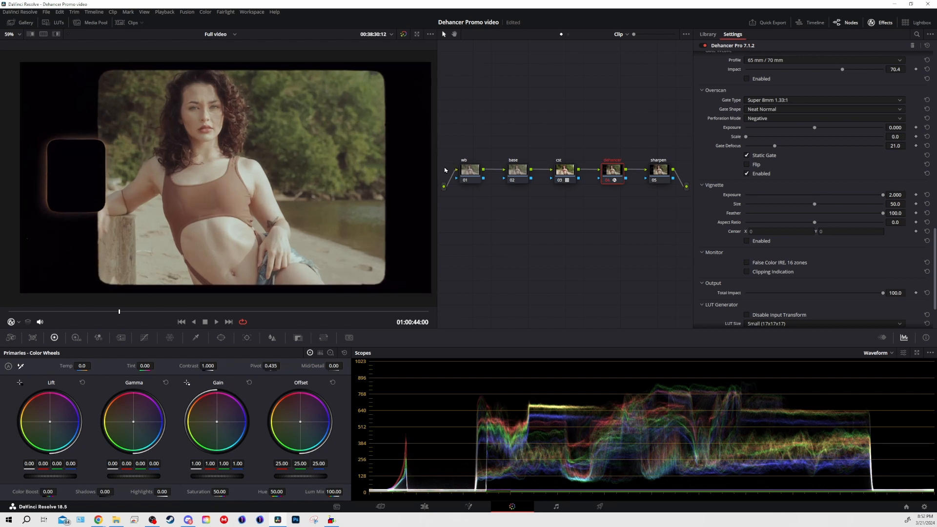
Review the Dehancer Pro settings from Output back up past Film Compression and Film to the exposure compensation controls
scroll(358, 156, "down", 1)
scroll(847, 207, "up", 8)
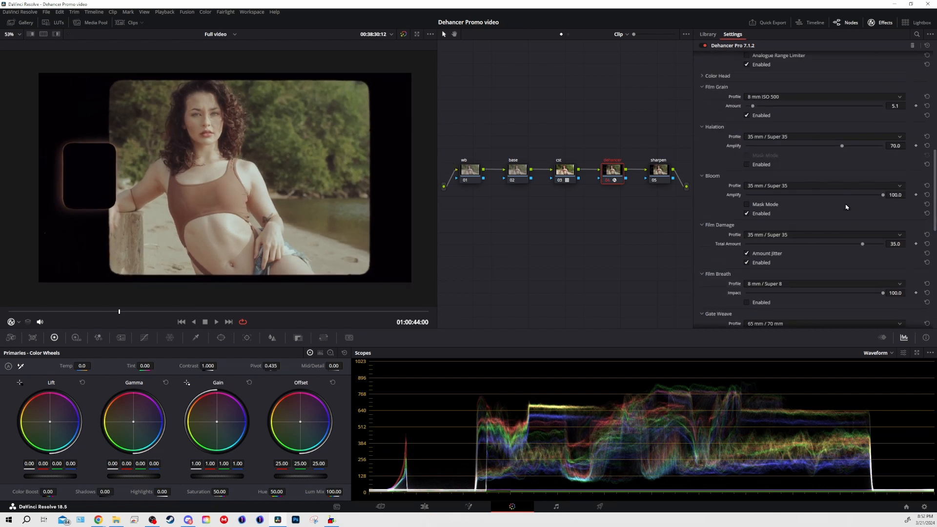
scroll(846, 207, "up", 8)
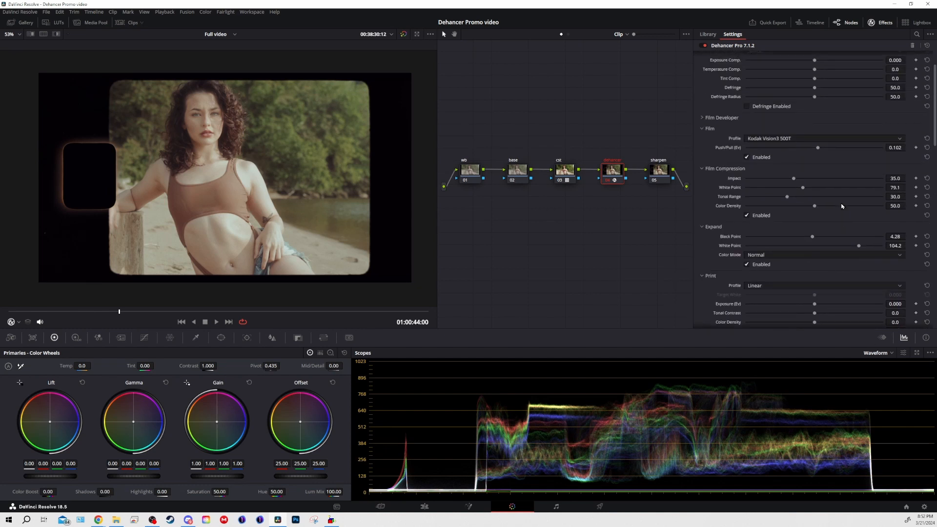
scroll(842, 207, "up", 2)
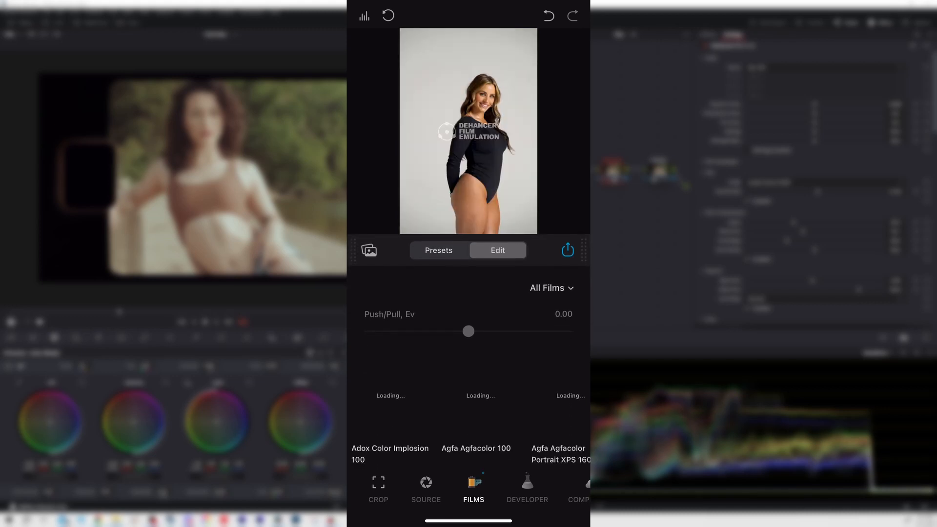
In the Dehancer mobile app, try the Agfa Agfacolor 100, Portrait XPS 160 and XRS 200 films on the studio portrait
left_click(481, 395)
left_click(560, 396)
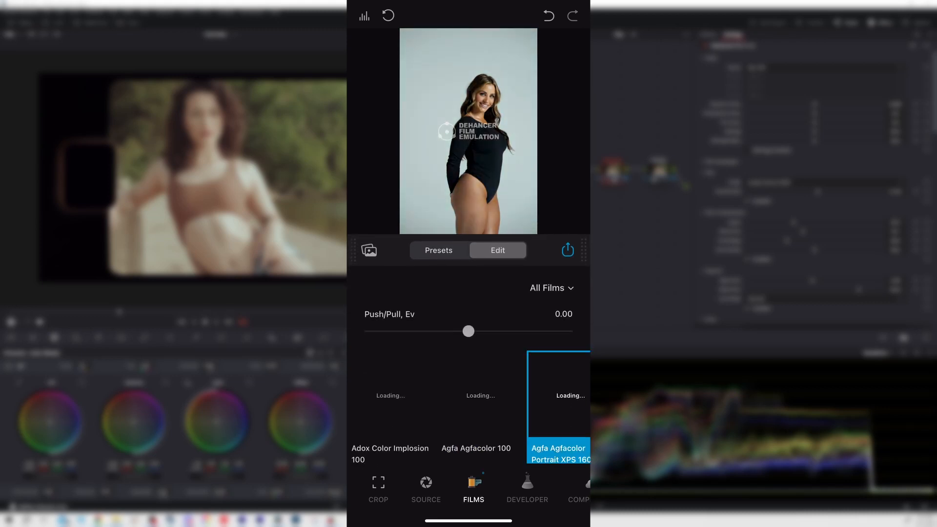
scroll(468, 406, "right", 3)
left_click(514, 396)
scroll(468, 406, "right", 2)
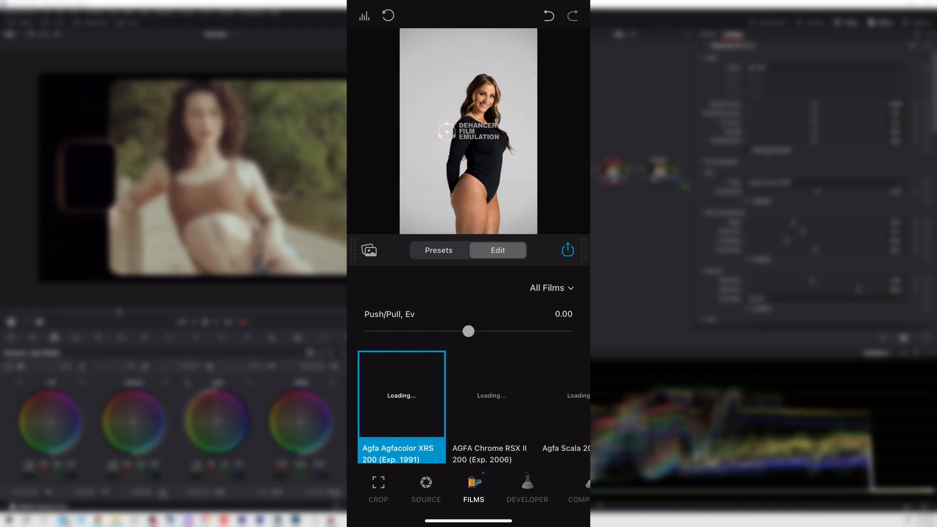
Try the AGFA Chrome RSX II 200, Agfa Scala 200x and Ambrotype film profiles on the portrait
left_click(492, 396)
scroll(469, 406, "right", 2)
left_click(464, 396)
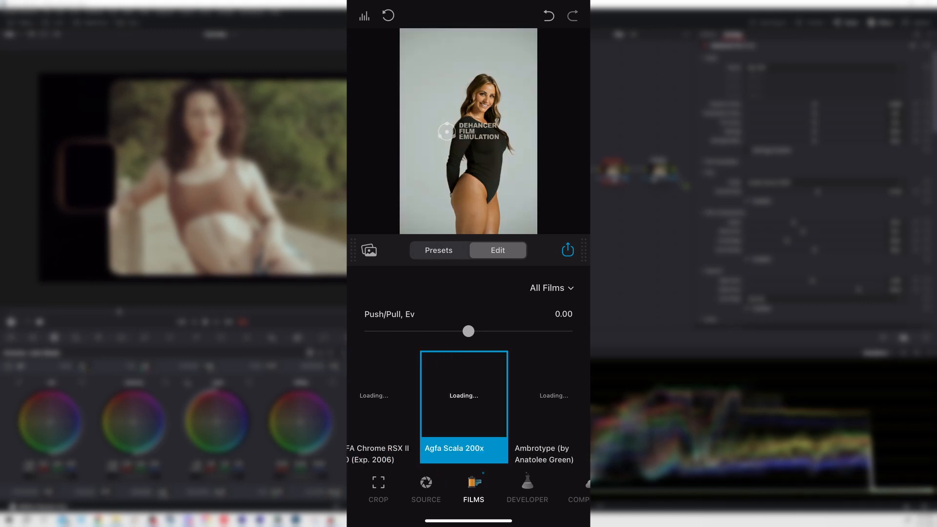
left_click(553, 395)
scroll(468, 407, "right", 2)
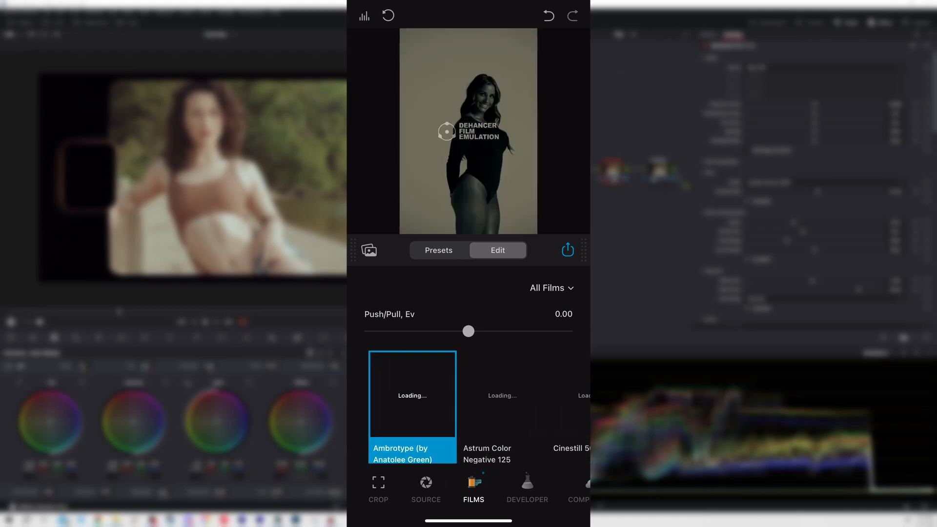
Try Astrum Color Negative 125, Cinestill 50D, Cinestill 800T and Fuji Eterna Vivid 500, ending on the Fuji film listed right after it
left_click(502, 396)
scroll(469, 406, "right", 2)
left_click(480, 396)
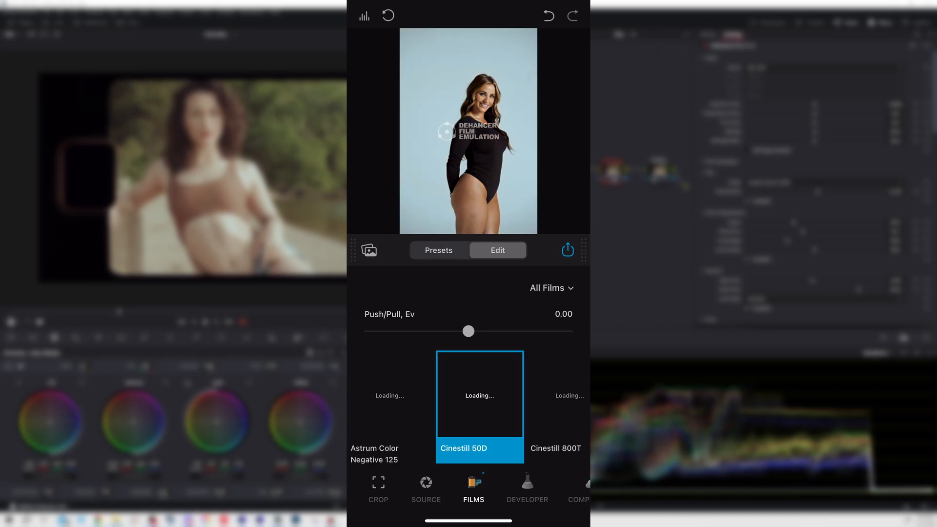
left_click(556, 396)
scroll(468, 406, "right", 2)
left_click(525, 396)
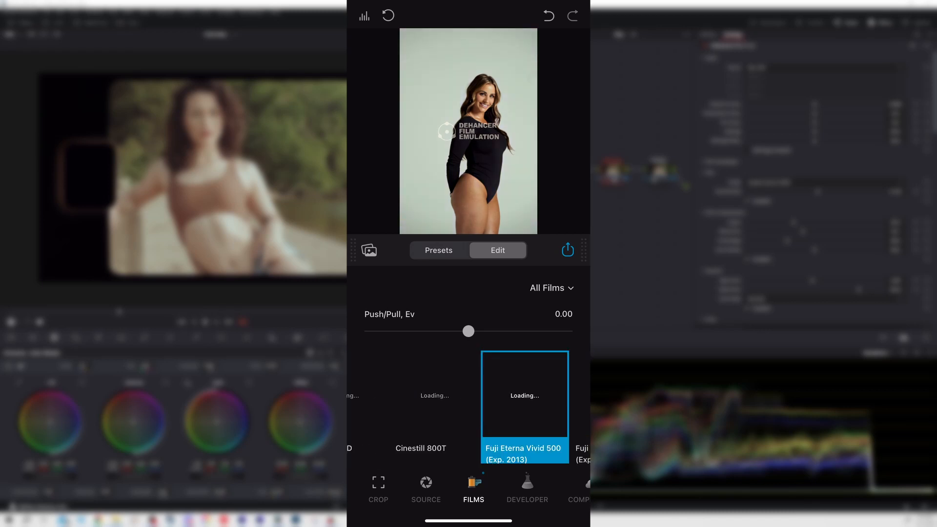
scroll(468, 406, "right", 2)
left_click(471, 395)
In the Developer settings, set Contrast Boost to about -24.85 and Gamma Correction to about 39.37
left_click(527, 488)
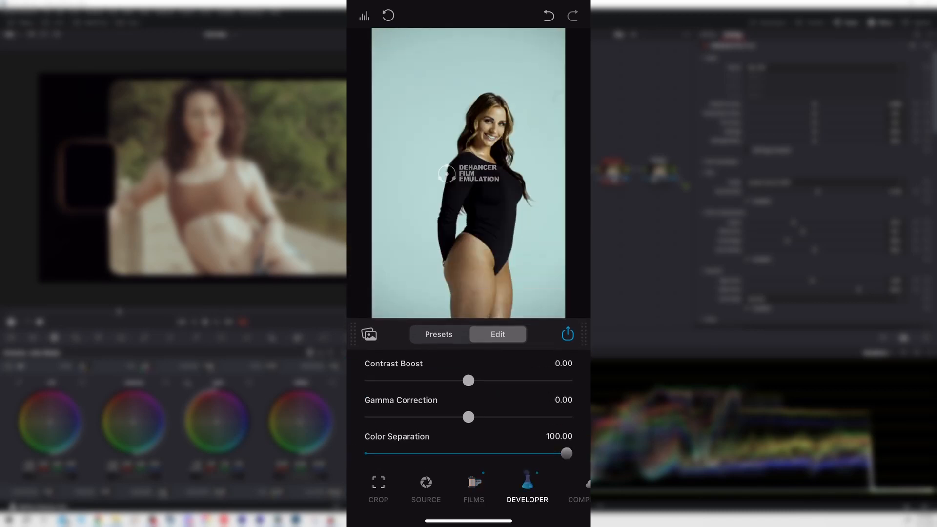
left_click_drag(469, 381, 444, 380)
left_click_drag(469, 417, 496, 417)
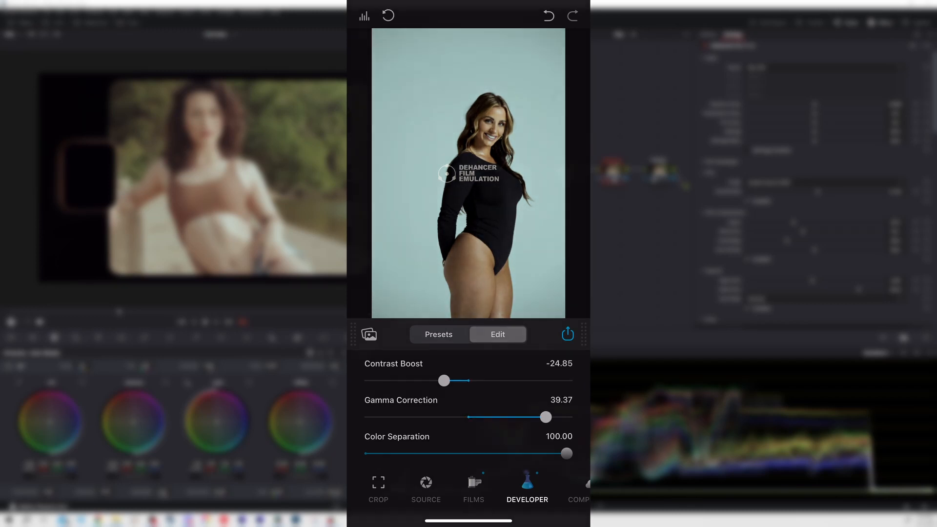